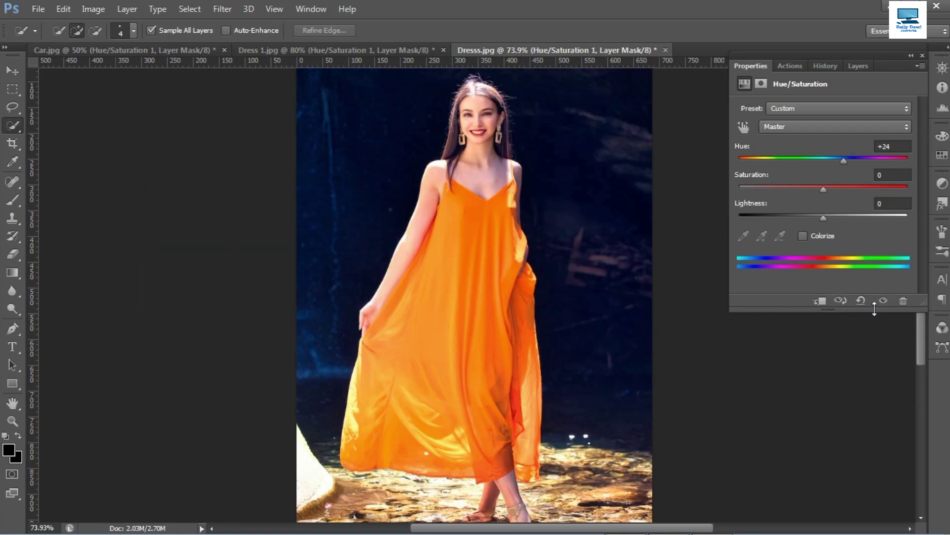
Step: Toggle the Hue/Saturation layer on the dress and car samples to compare before and after
{"action": "left_click", "coordinate": [883, 301]}
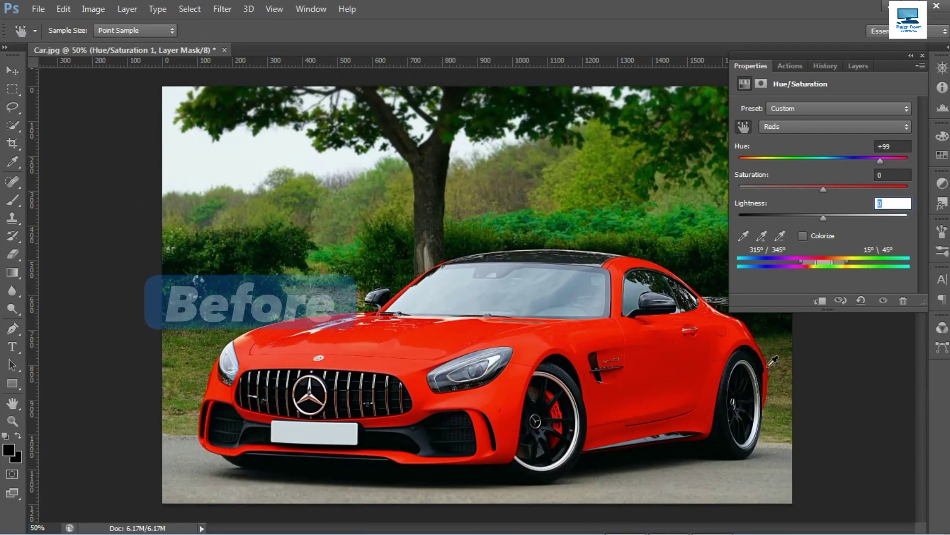
{"action": "left_click", "coordinate": [883, 301]}
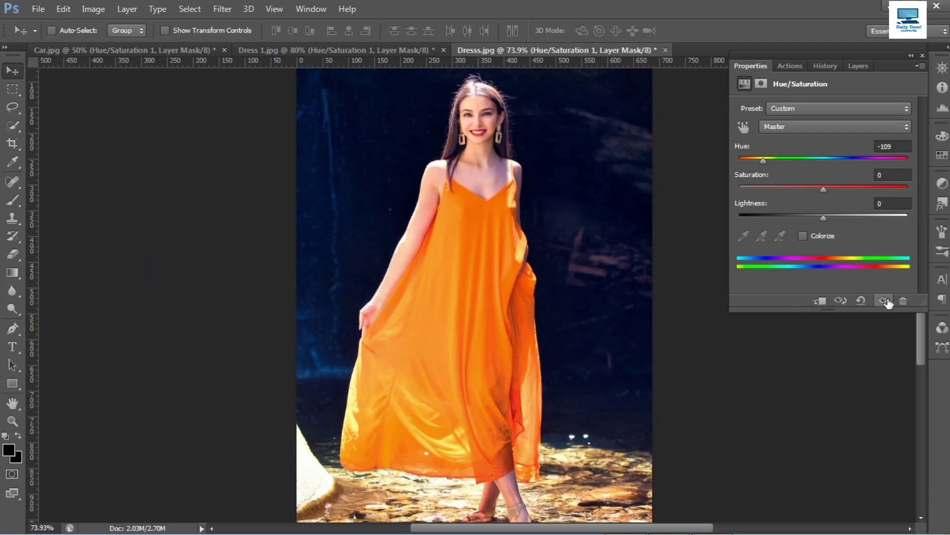
{"action": "left_click", "coordinate": [884, 301]}
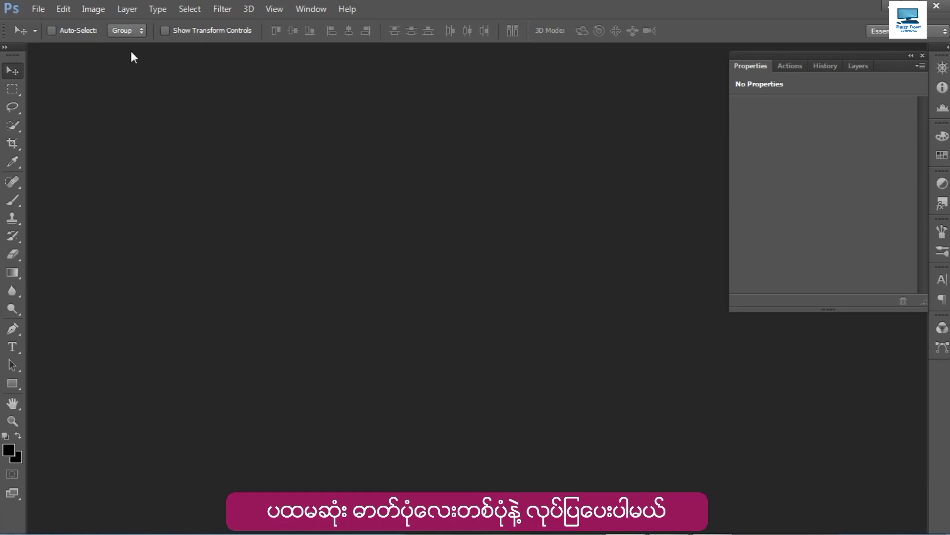
Step: Open Car.jpg from the Aespa folder
{"action": "left_click", "coordinate": [42, 12]}
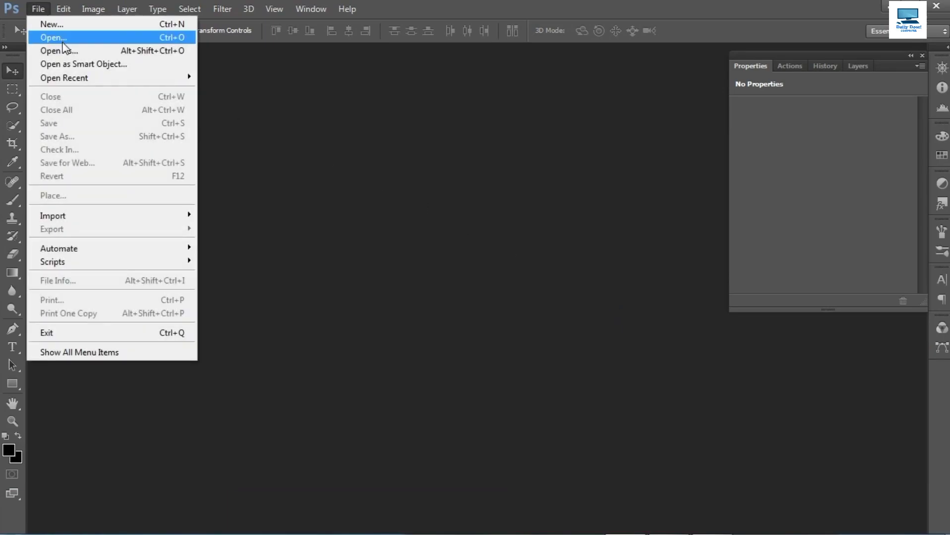
{"action": "left_click", "coordinate": [81, 38]}
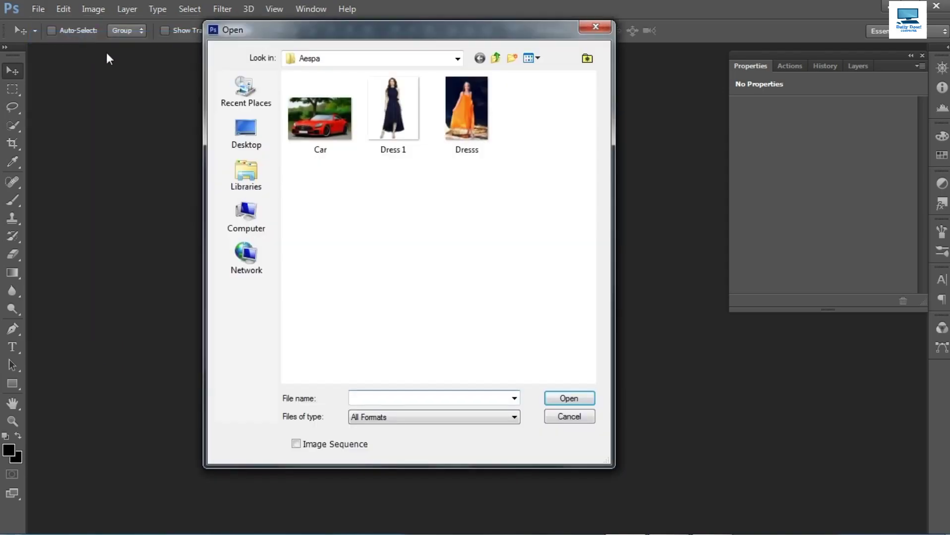
{"action": "left_click_drag", "start_coordinate": [393, 35], "coordinate": [383, 35]}
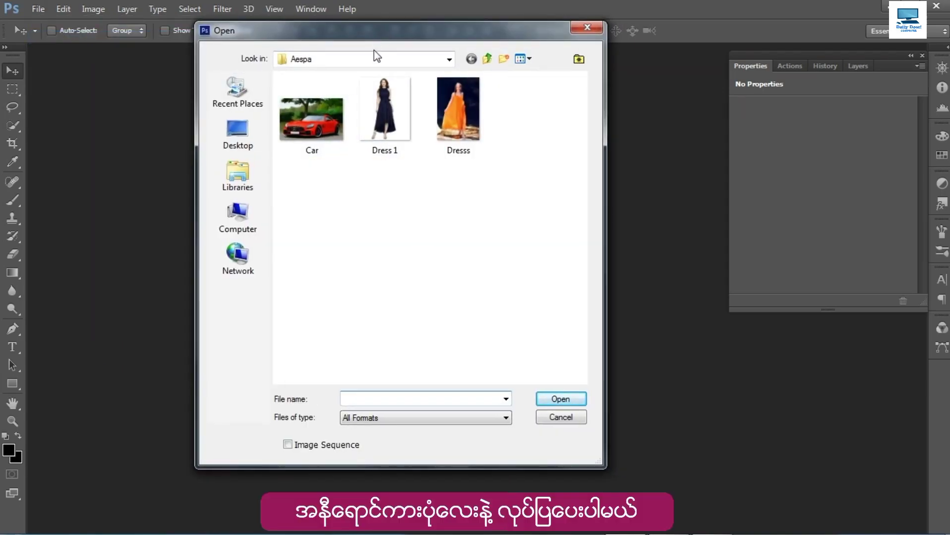
{"action": "left_click", "coordinate": [324, 118]}
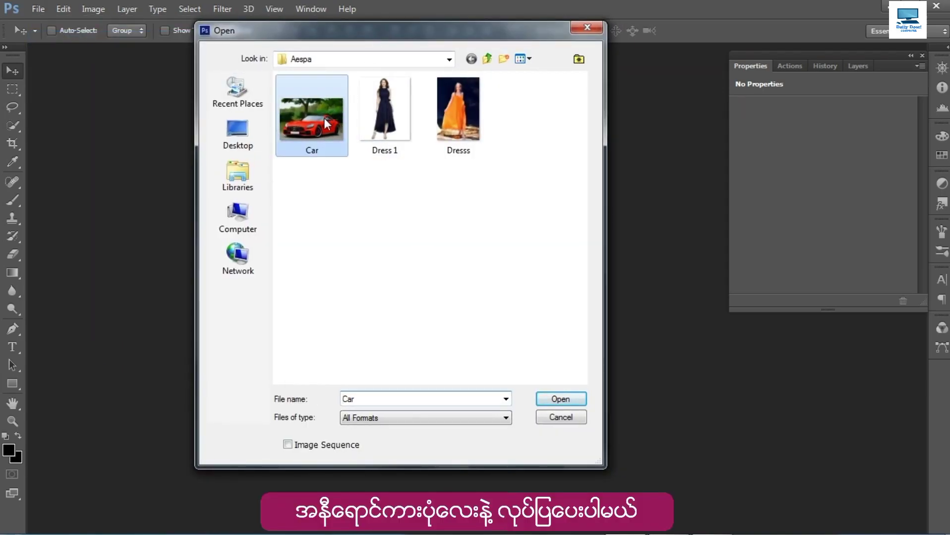
{"action": "left_click", "coordinate": [572, 401]}
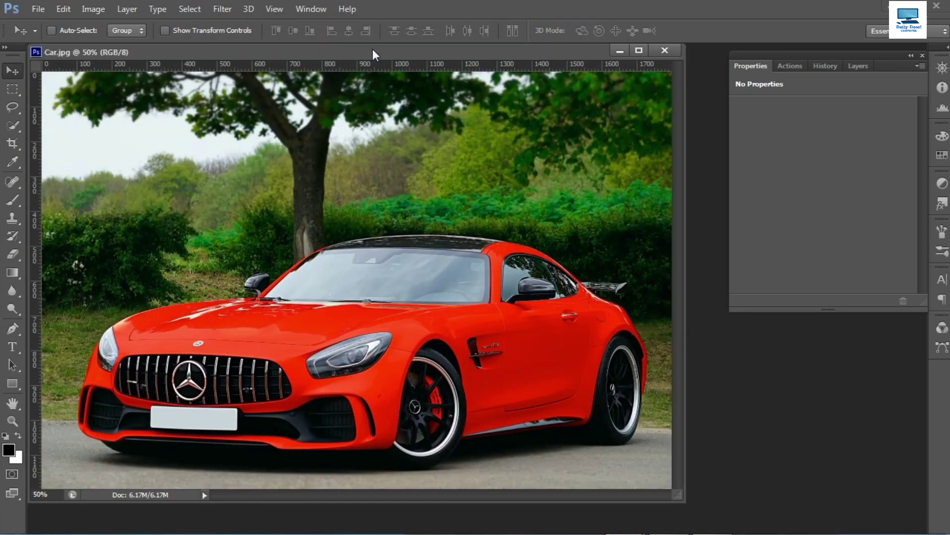
Step: Dock the Car.jpg window as a tab filling the workspace
{"action": "left_click_drag", "start_coordinate": [373, 49], "coordinate": [388, 50]}
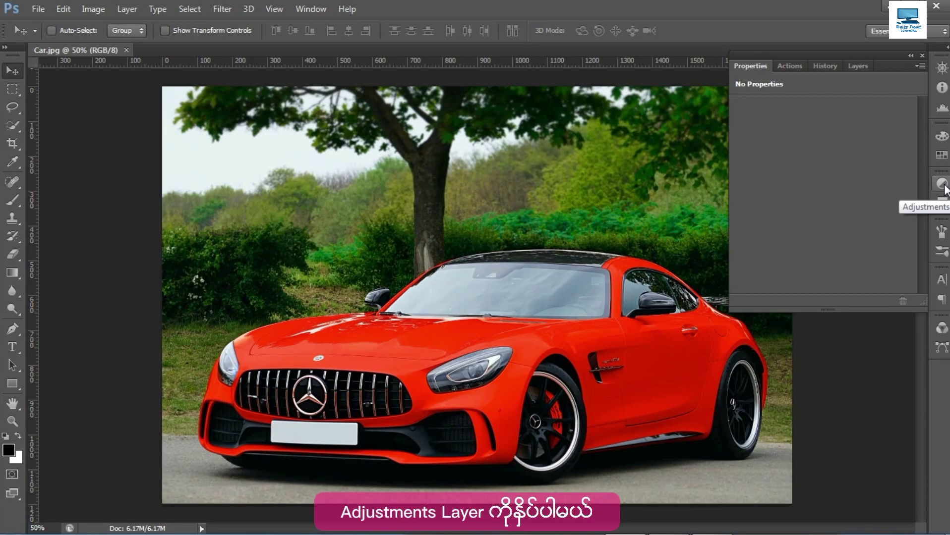
Step: Add a Hue/Saturation adjustment layer to Car.jpg with the on-image targeted-adjustment tool enabled
{"action": "left_click", "coordinate": [942, 185]}
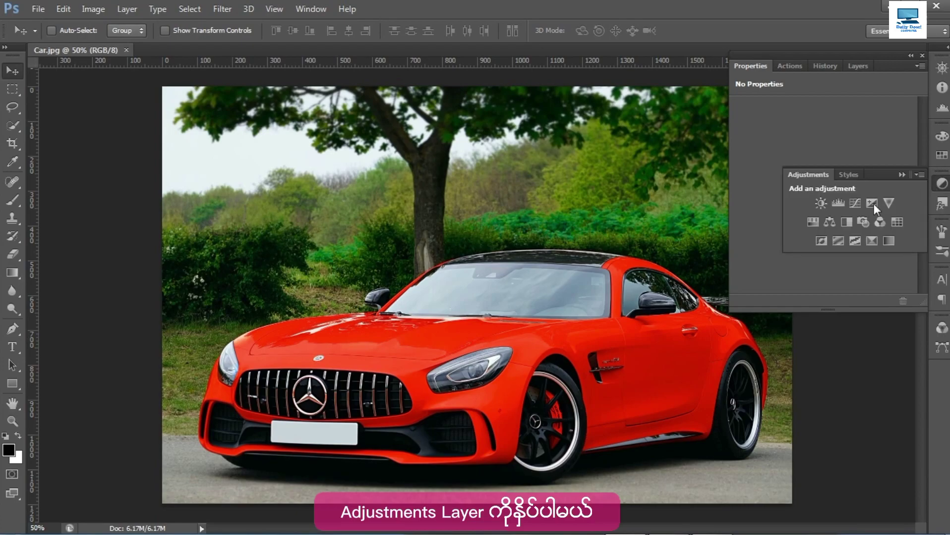
{"action": "left_click", "coordinate": [813, 223]}
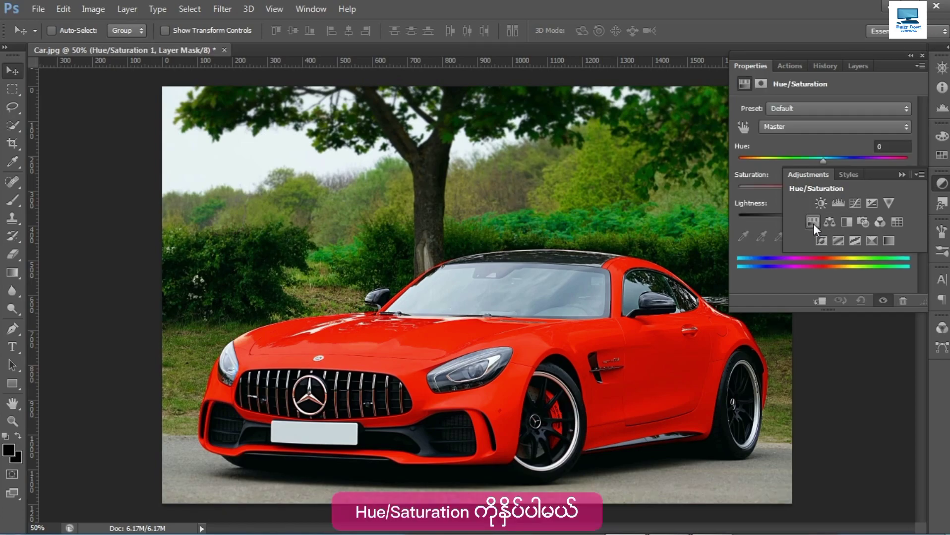
{"action": "left_click", "coordinate": [885, 61]}
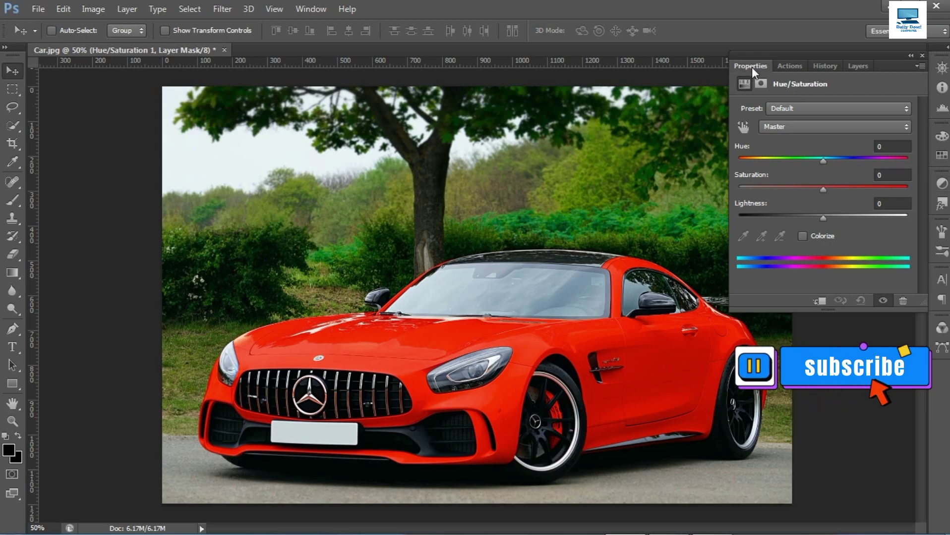
{"action": "left_click", "coordinate": [744, 127]}
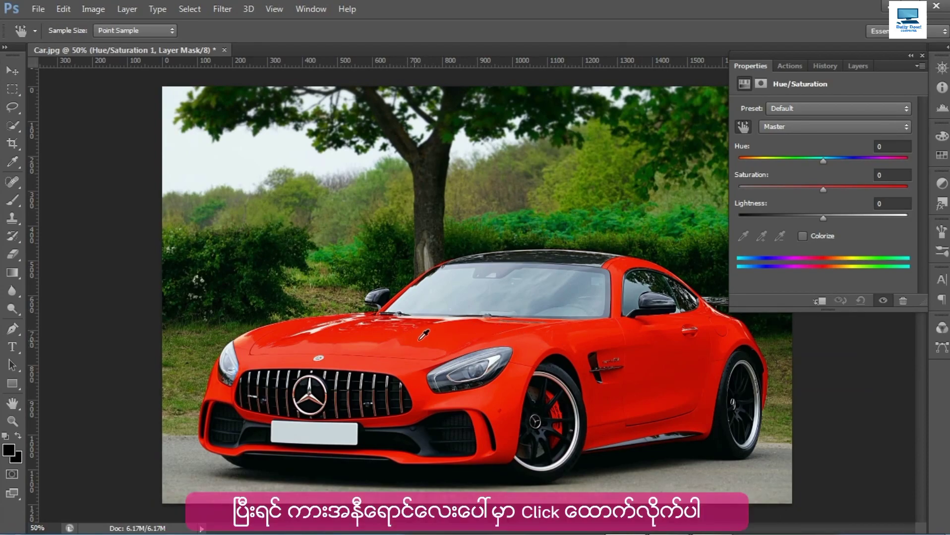
Step: Sample the red car body so the Hue/Saturation range becomes Reds, keeping Reds selected
{"action": "left_click", "coordinate": [461, 341]}
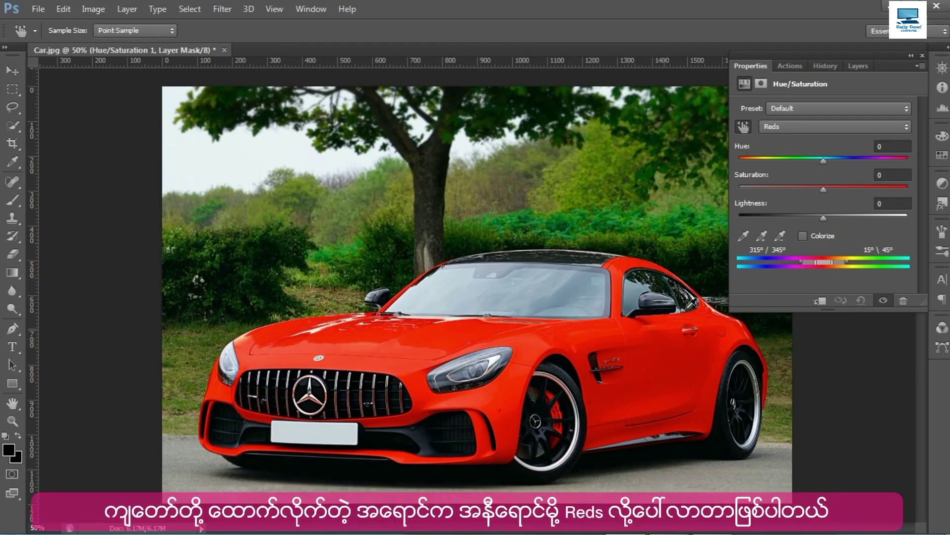
{"action": "left_click", "coordinate": [791, 126]}
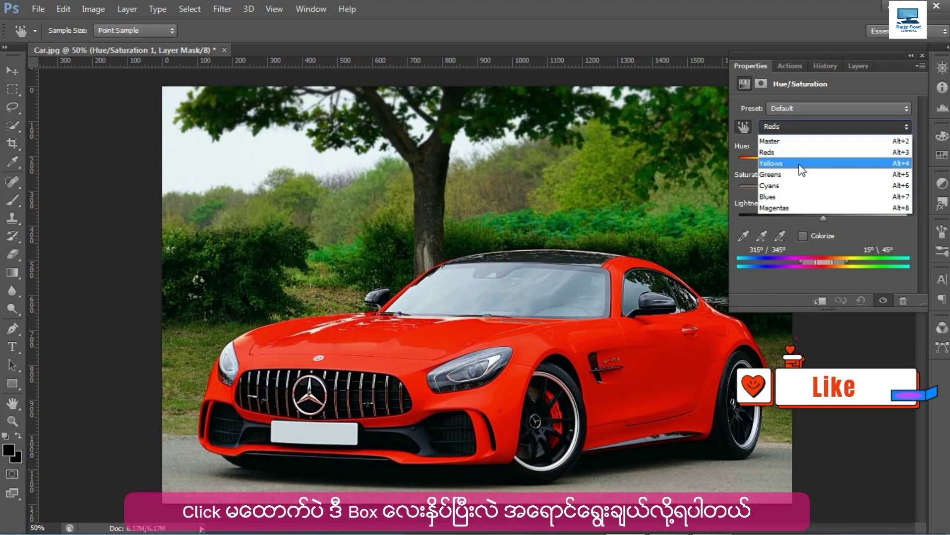
{"action": "left_click", "coordinate": [804, 128]}
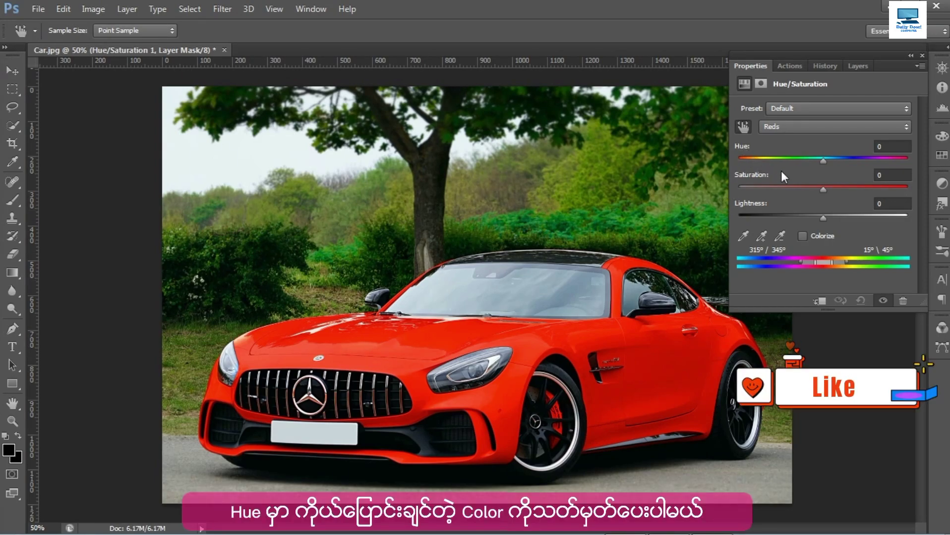
Step: Set the Reds to Hue +25 and Saturation +100, making the car vivid orange
{"action": "left_click_drag", "start_coordinate": [823, 159], "coordinate": [844, 159]}
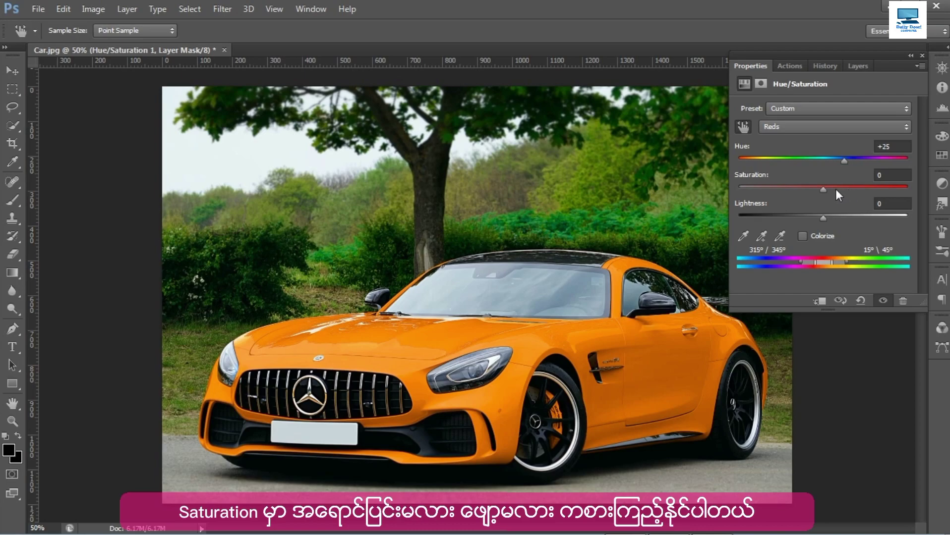
{"action": "left_click_drag", "start_coordinate": [824, 190], "coordinate": [903, 188]}
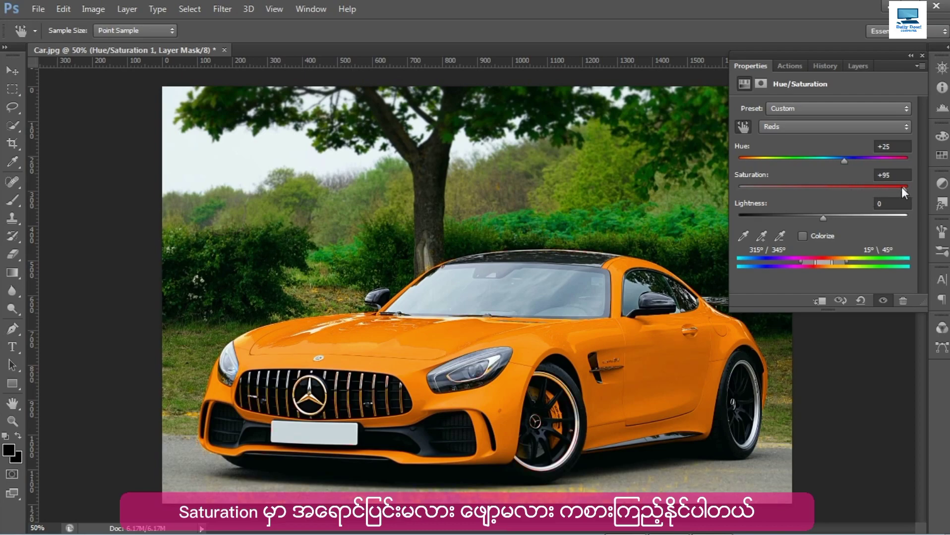
{"action": "left_click_drag", "start_coordinate": [903, 188], "coordinate": [739, 190]}
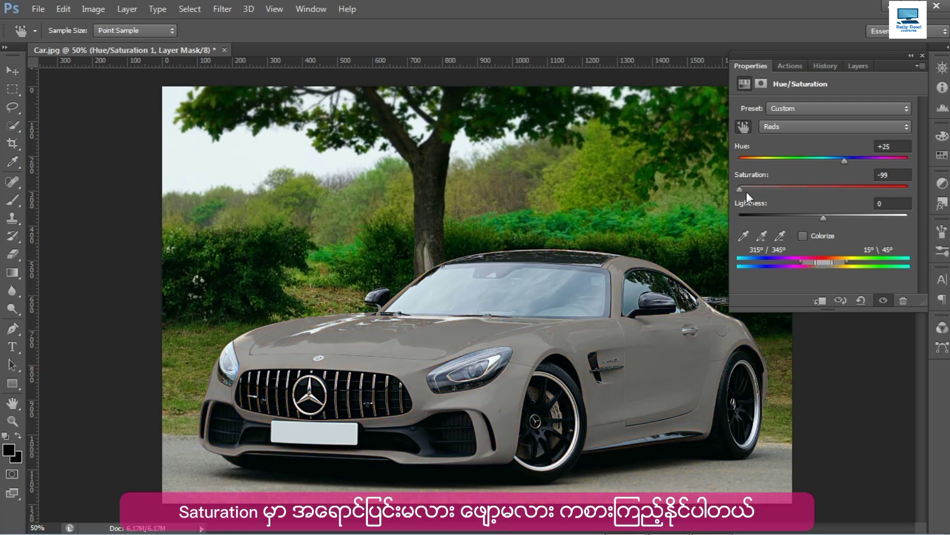
{"action": "left_click_drag", "start_coordinate": [739, 190], "coordinate": [912, 189]}
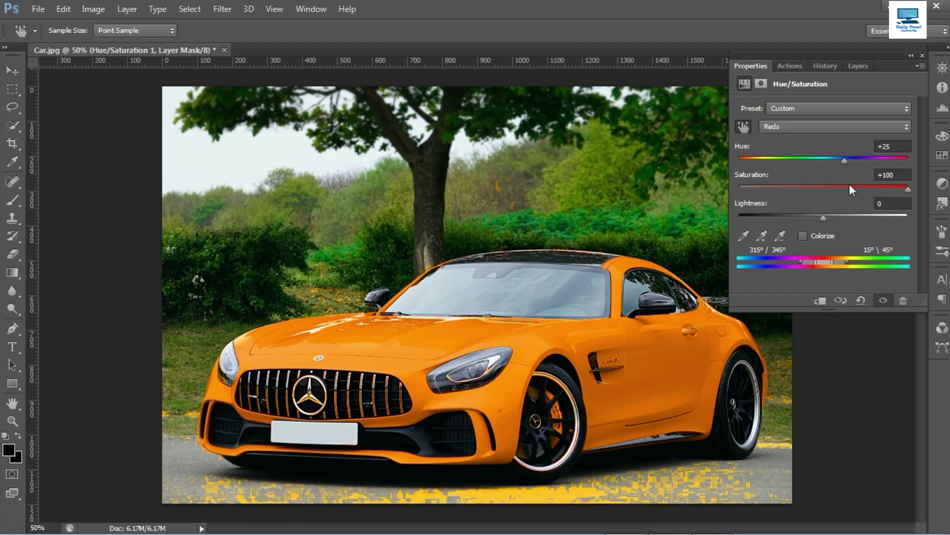
Step: Reset Reds saturation to 0, try Lightness up and down to -100, then reset it to 0
{"action": "double_click", "coordinate": [764, 180]}
{"action": "type", "text": "0"}
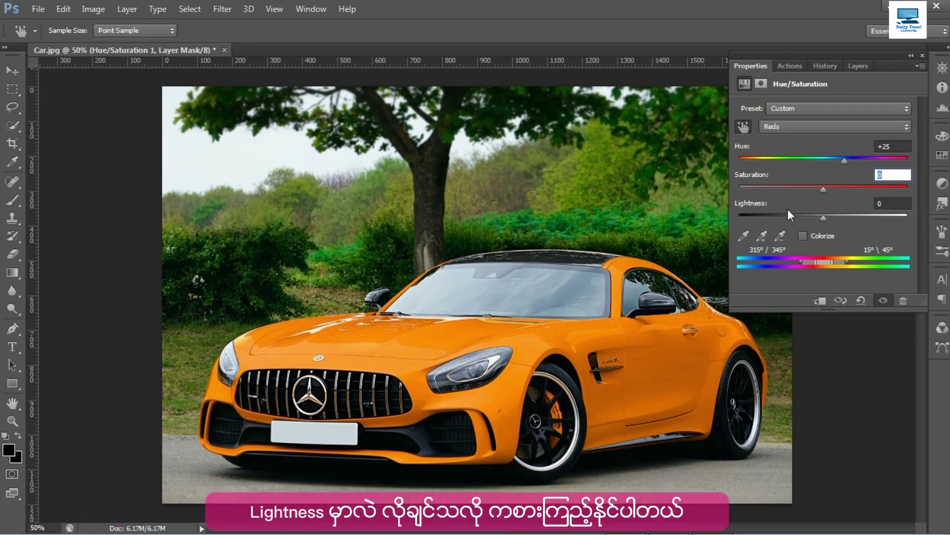
{"action": "left_click_drag", "start_coordinate": [823, 218], "coordinate": [910, 223]}
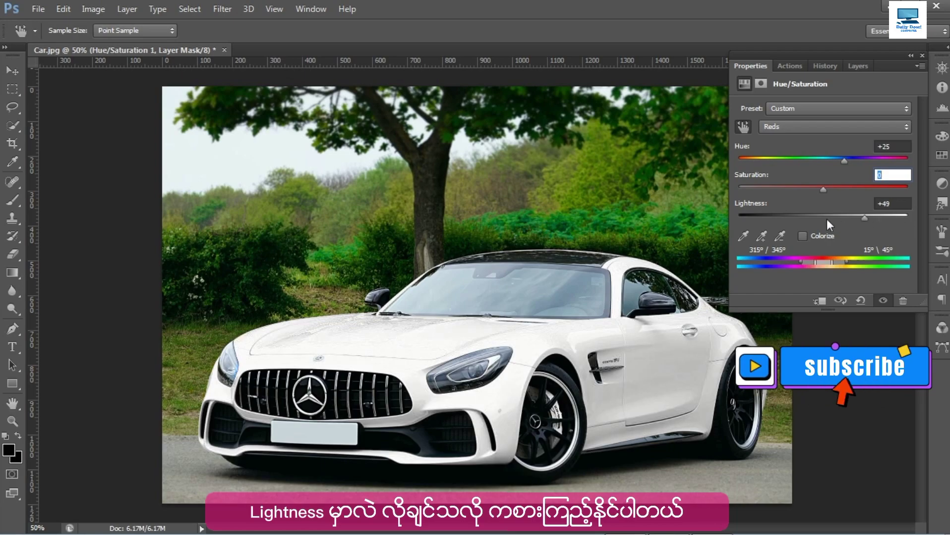
{"action": "left_click_drag", "start_coordinate": [906, 219], "coordinate": [731, 226]}
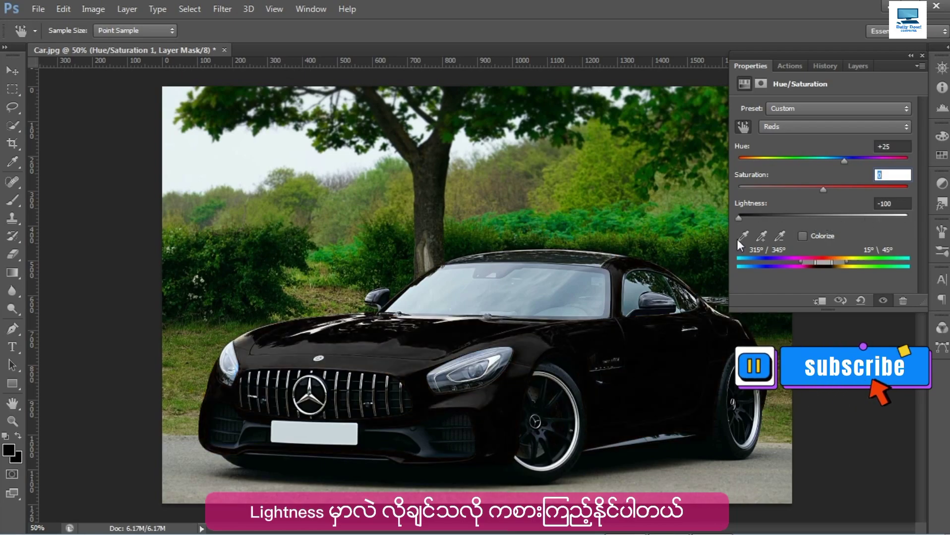
{"action": "double_click", "coordinate": [767, 205]}
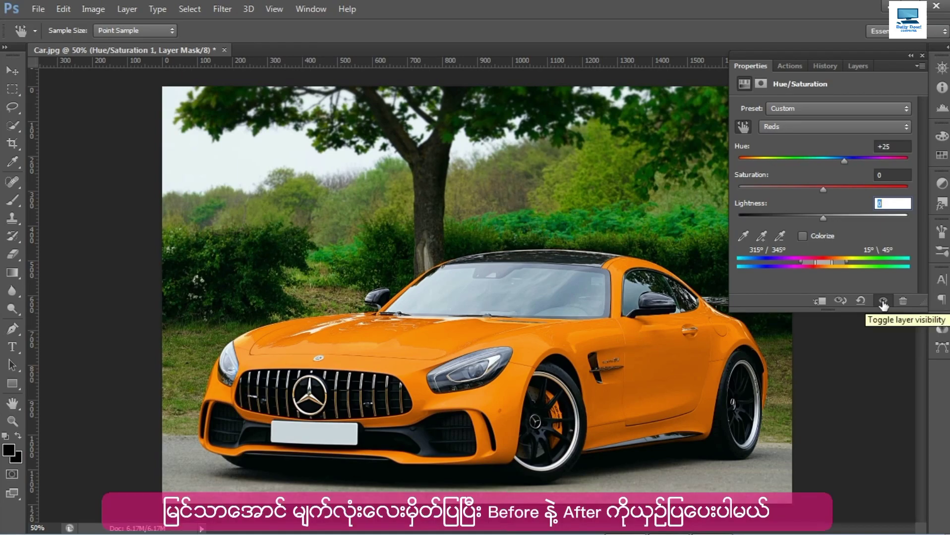
{"action": "left_click", "coordinate": [883, 301]}
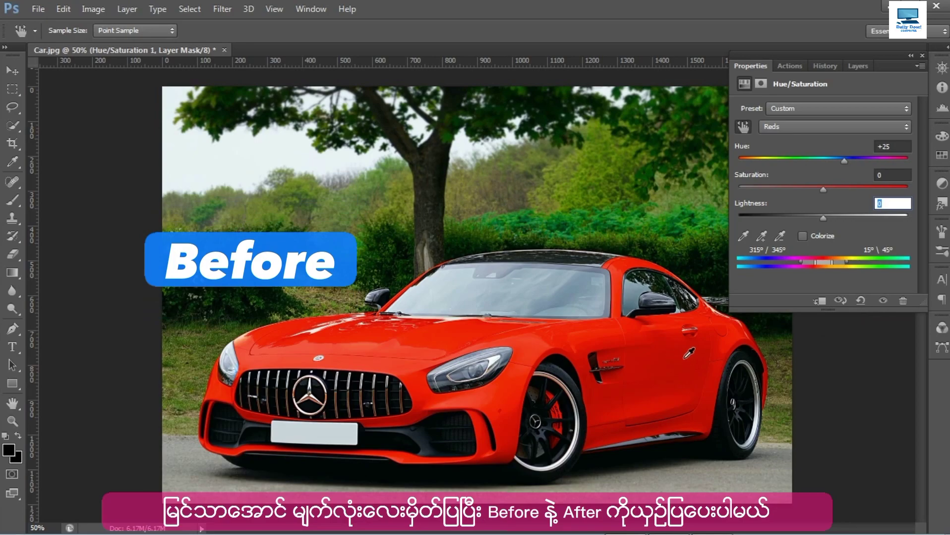
{"action": "left_click", "coordinate": [883, 301]}
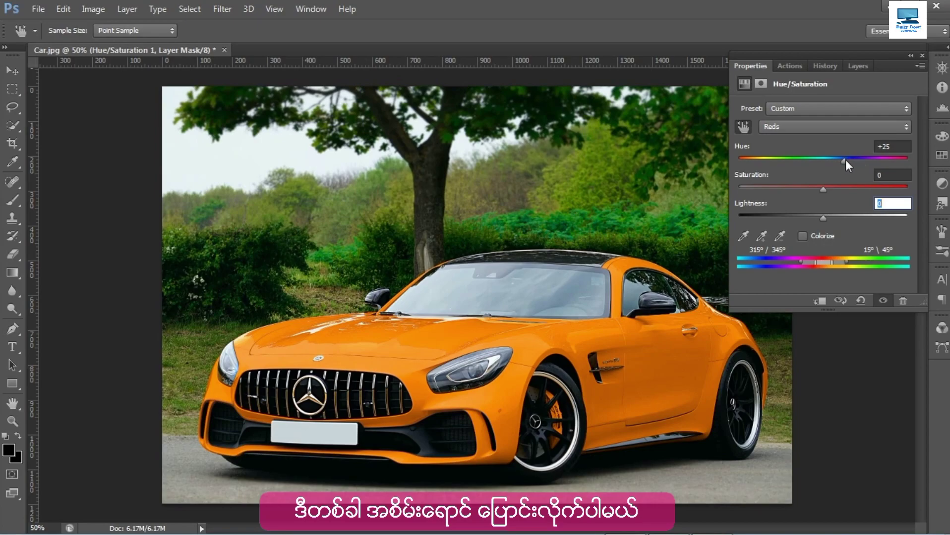
Step: Compare against the original, then shift the Reds hue through green and cyan to -139 (deep blue)
{"action": "left_click_drag", "start_coordinate": [846, 159], "coordinate": [880, 159]}
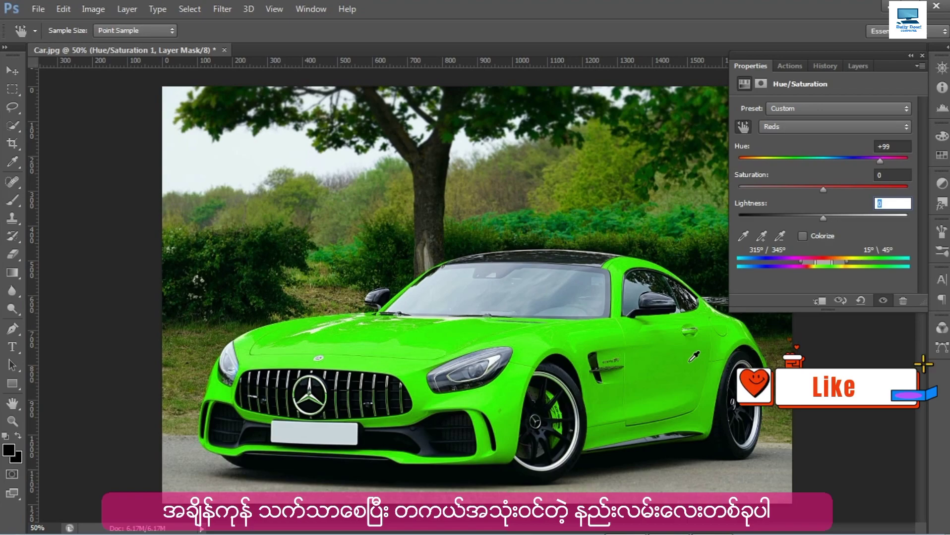
{"action": "left_click", "coordinate": [883, 302]}
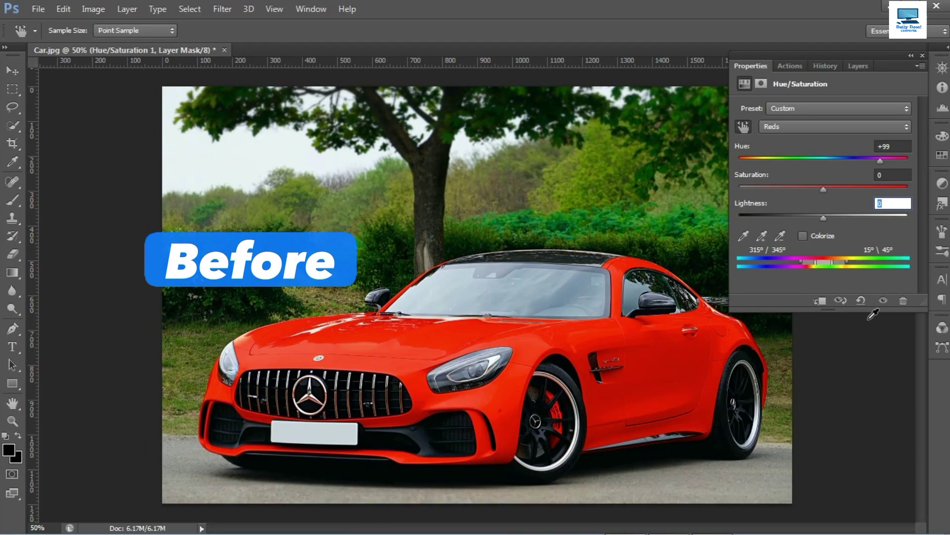
{"action": "left_click", "coordinate": [883, 302]}
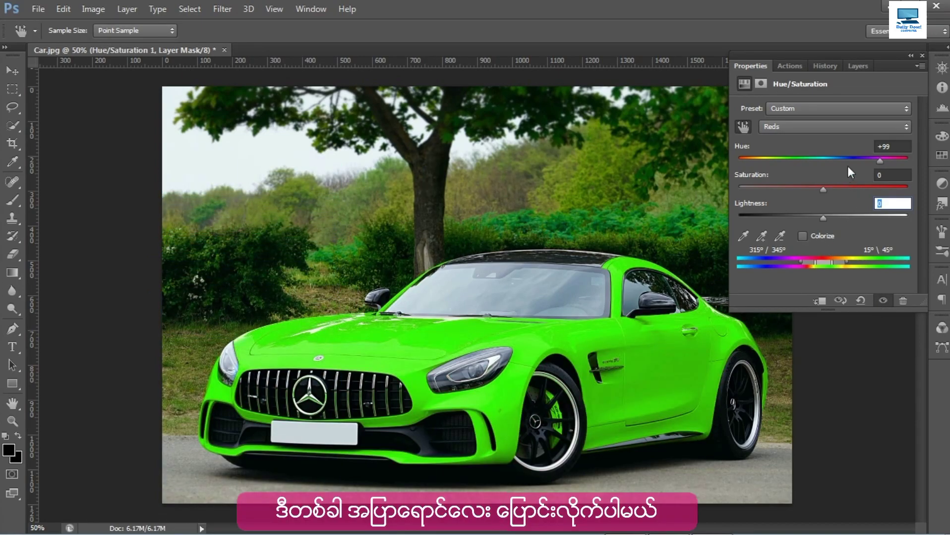
{"action": "left_click_drag", "start_coordinate": [878, 158], "coordinate": [915, 157]}
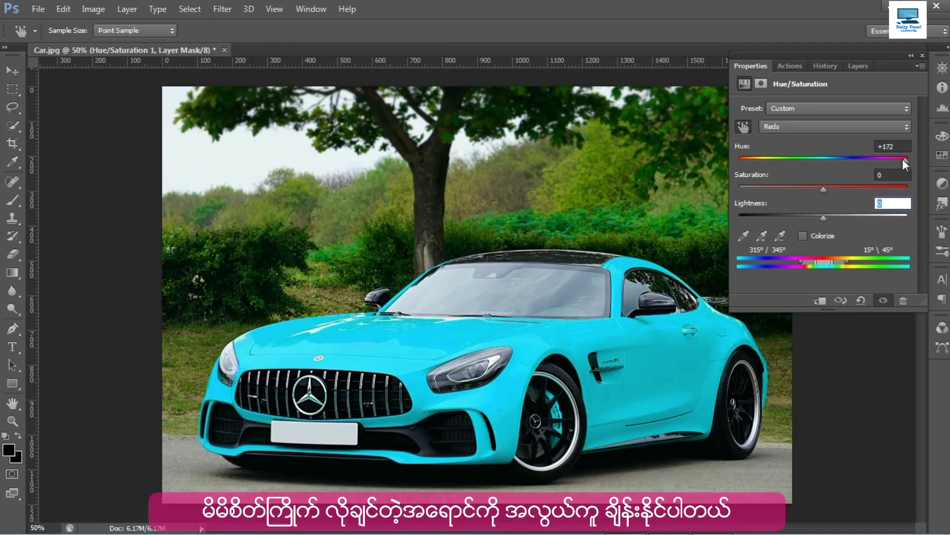
{"action": "left_click_drag", "start_coordinate": [905, 158], "coordinate": [752, 163]}
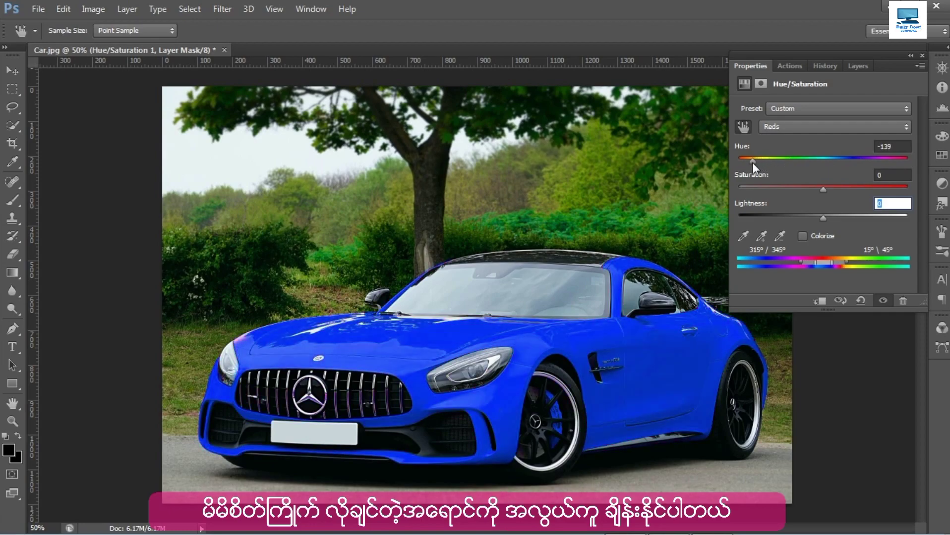
{"action": "left_click", "coordinate": [883, 301]}
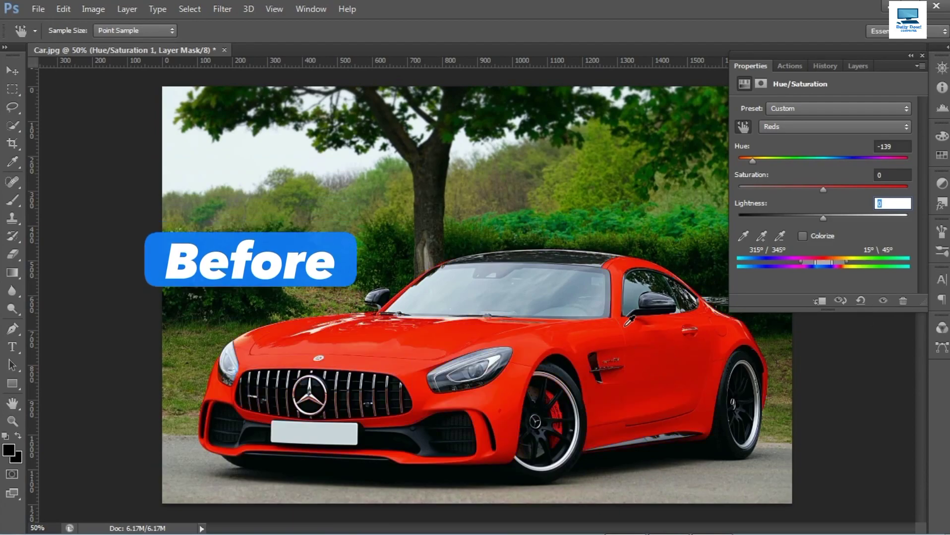
{"action": "left_click", "coordinate": [883, 301]}
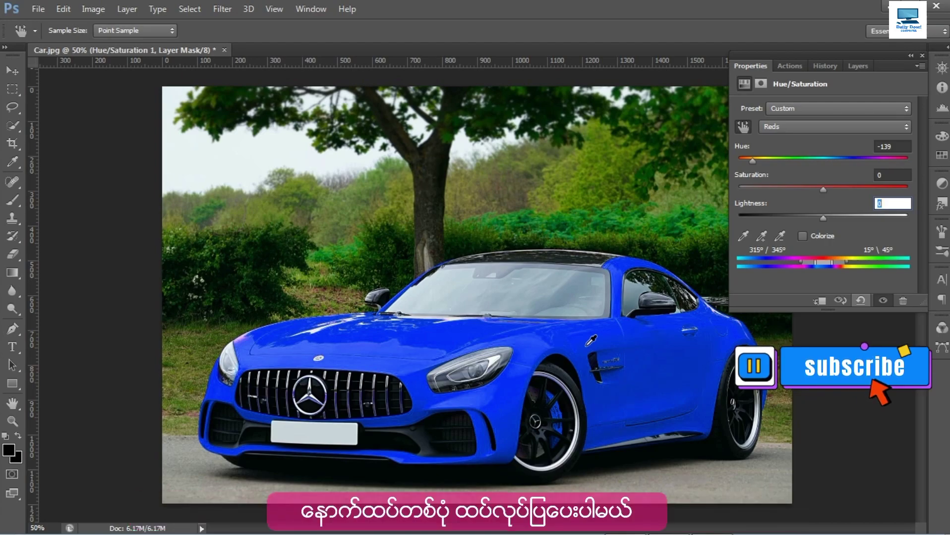
Step: Open Dress 1.jpg from the Aespa folder and drag its window toward the tab bar
{"action": "left_click", "coordinate": [37, 8]}
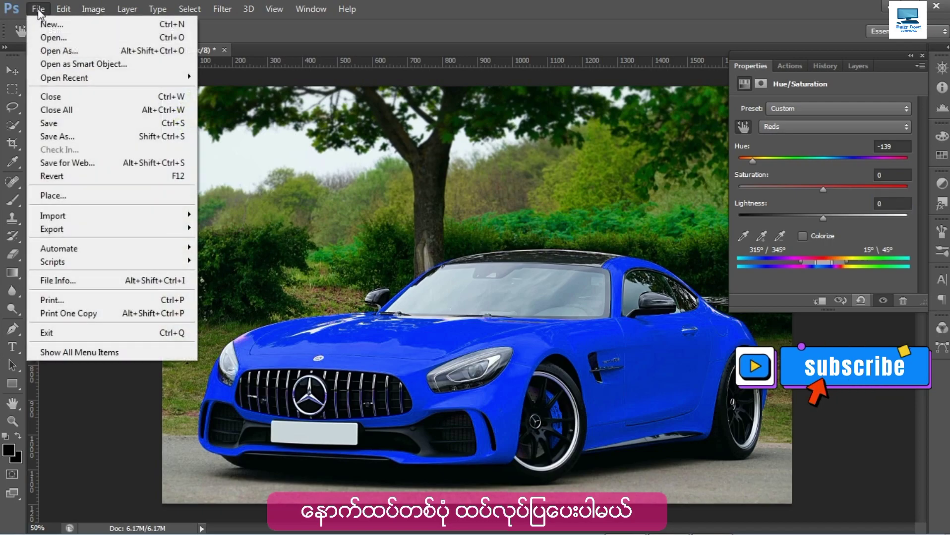
{"action": "left_click", "coordinate": [89, 36]}
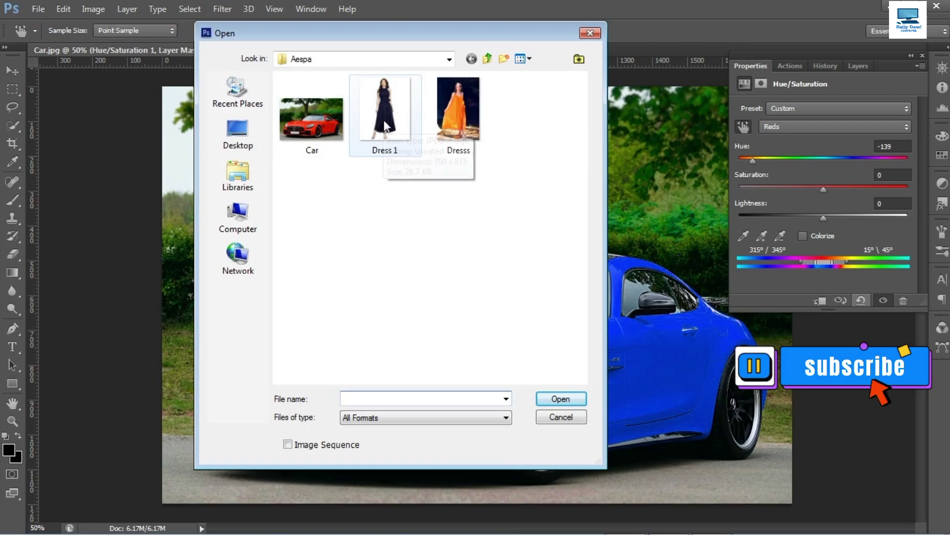
{"action": "left_click", "coordinate": [384, 121]}
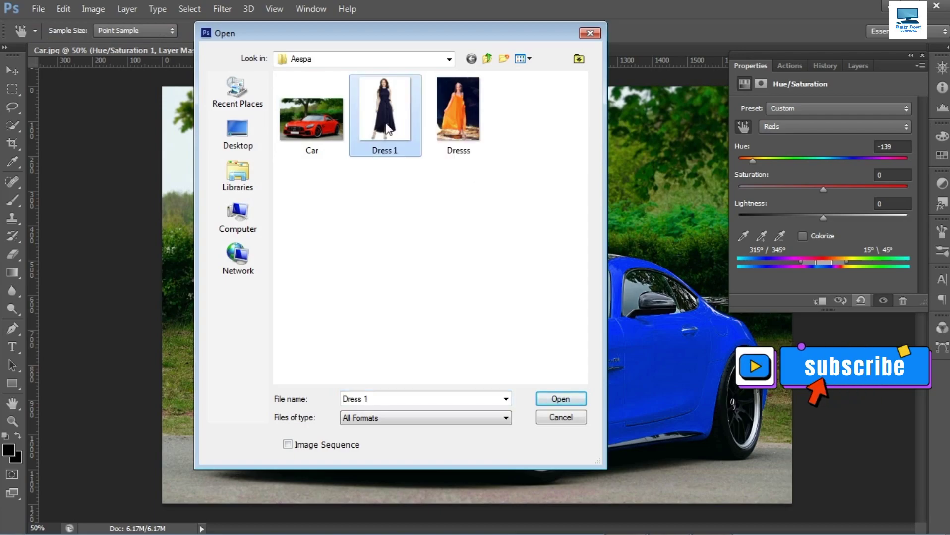
{"action": "left_click", "coordinate": [558, 399]}
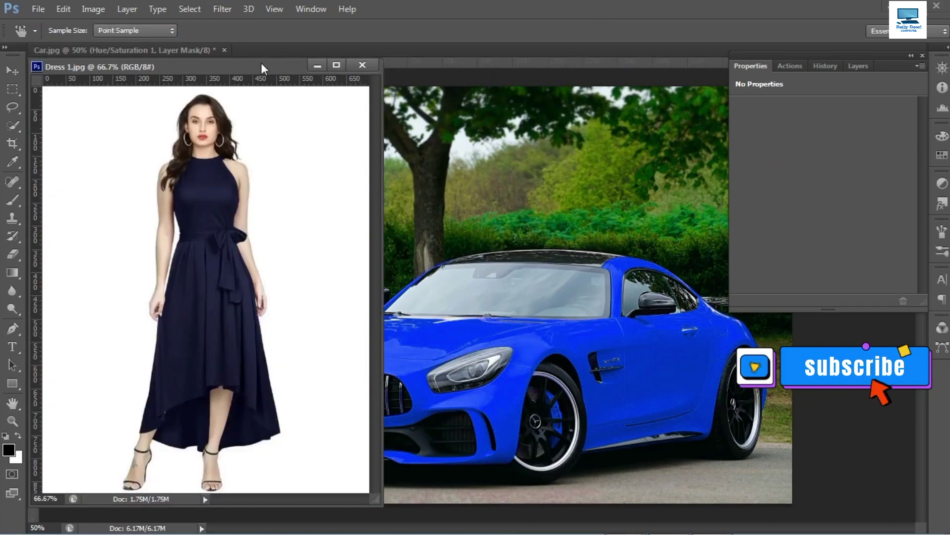
{"action": "left_click_drag", "start_coordinate": [259, 62], "coordinate": [320, 57]}
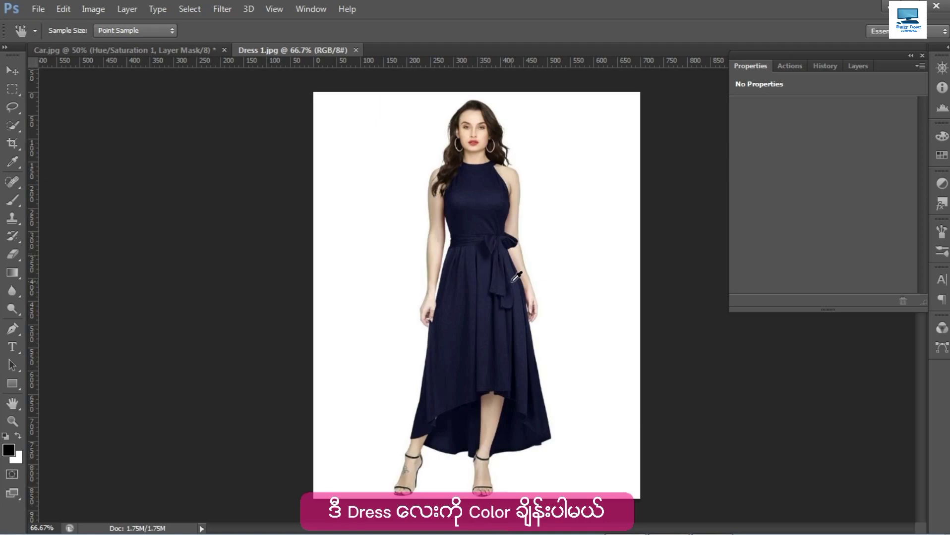
Step: Zoom in on the Dress 1 image and bring up the adjustment types list
{"action": "scroll", "coordinate": [493, 257], "scroll_direction": "up", "scroll_amount": 1}
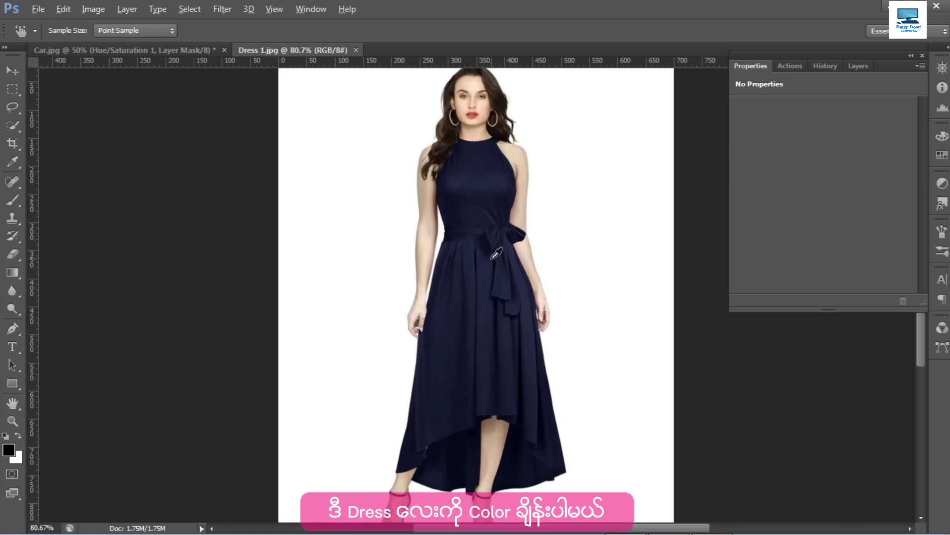
{"action": "scroll", "coordinate": [496, 255], "scroll_direction": "up", "scroll_amount": 1}
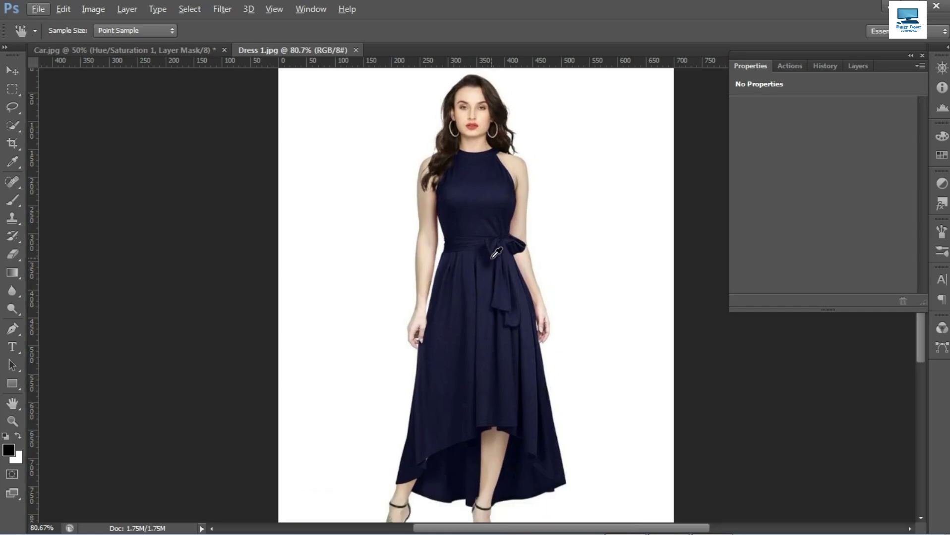
{"action": "left_click", "coordinate": [942, 184]}
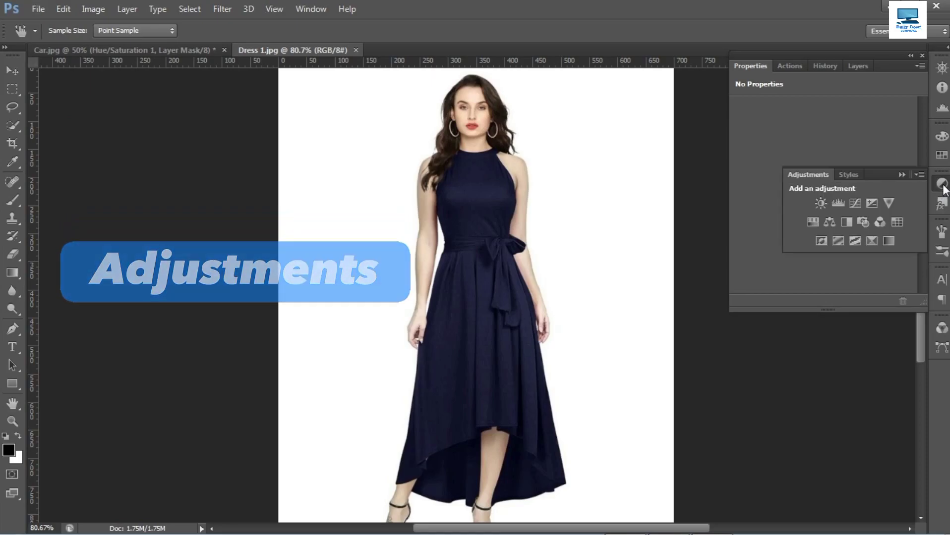
Step: Add a Hue/Saturation adjustment layer to Dress 1.jpg and enable the targeted-adjustment hand tool
{"action": "left_click", "coordinate": [814, 221]}
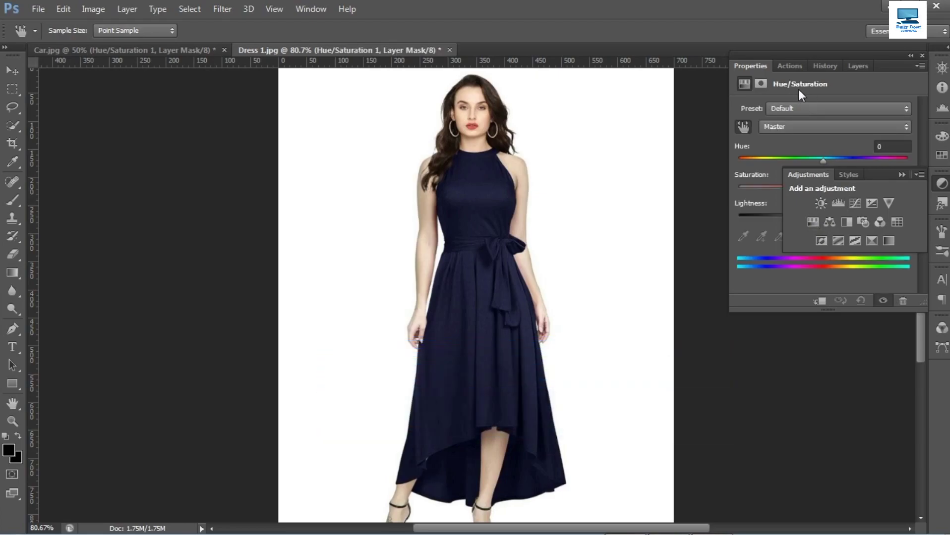
{"action": "left_click", "coordinate": [753, 65]}
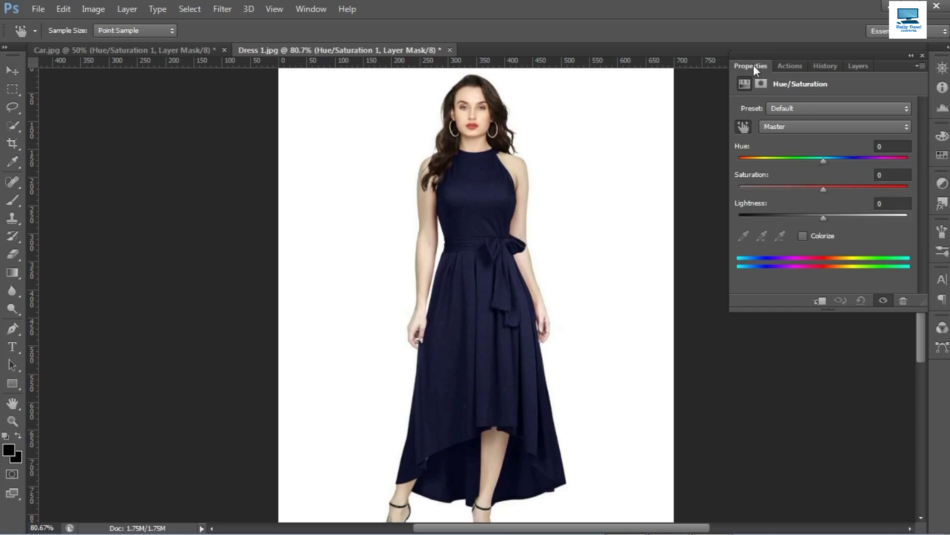
{"action": "left_click", "coordinate": [743, 127]}
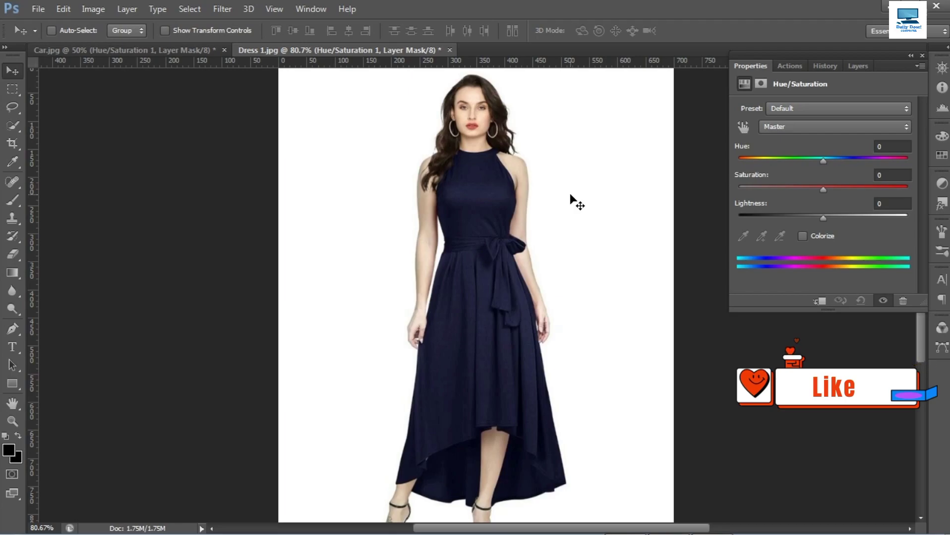
{"action": "left_click", "coordinate": [744, 127]}
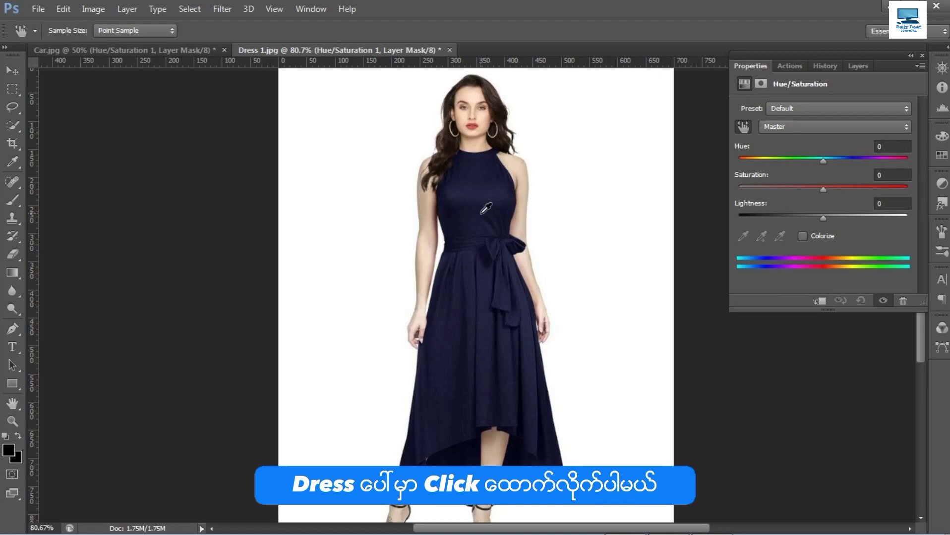
Step: Sample the navy dress and set Blues to Hue -97, Saturation +58, comparing before/after
{"action": "left_click", "coordinate": [491, 183]}
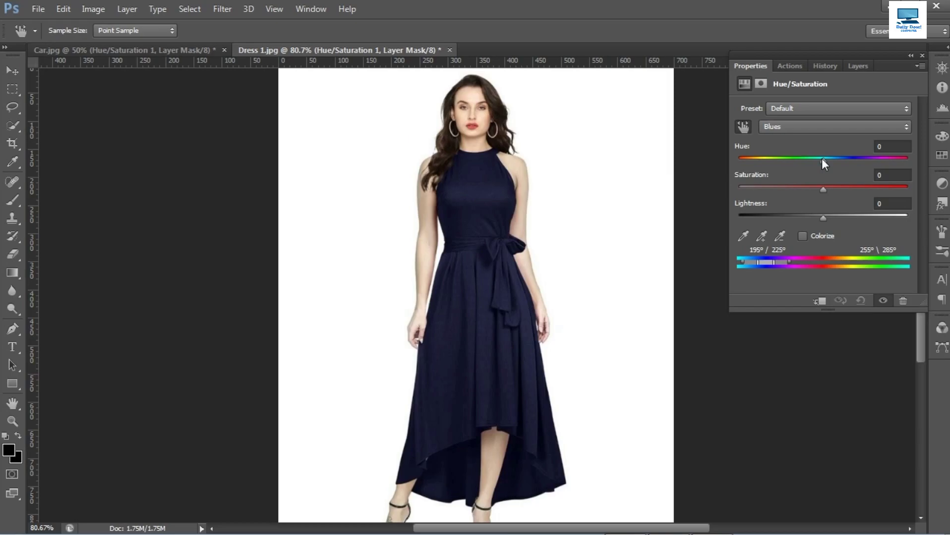
{"action": "left_click_drag", "start_coordinate": [823, 159], "coordinate": [770, 160]}
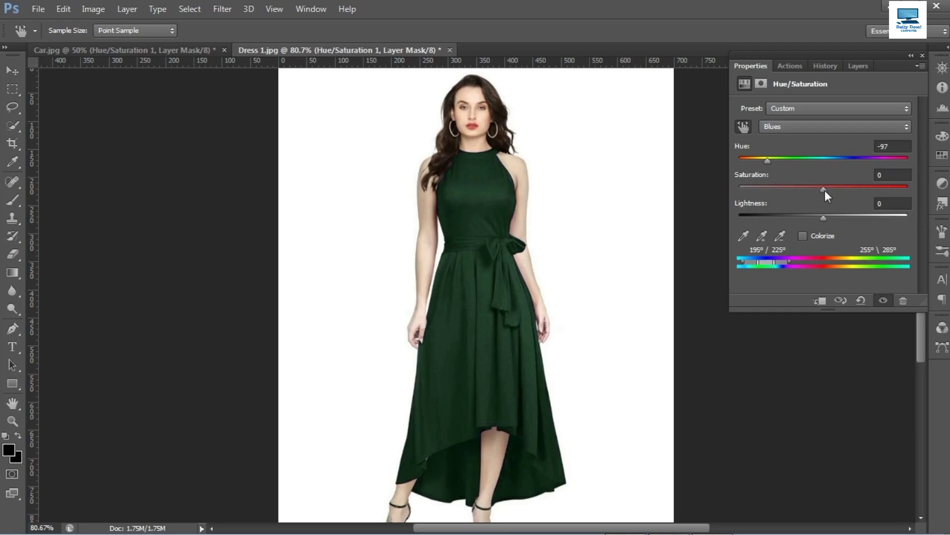
{"action": "left_click_drag", "start_coordinate": [822, 188], "coordinate": [842, 188]}
{"action": "scroll", "coordinate": [475, 221], "scroll_direction": "up", "scroll_amount": 1}
{"action": "scroll", "coordinate": [478, 216], "scroll_direction": "up", "scroll_amount": 1}
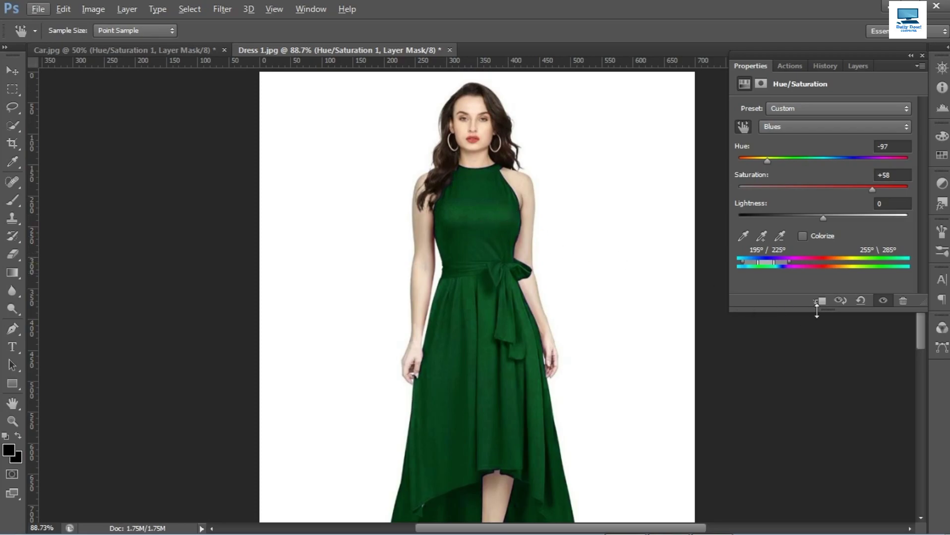
{"action": "left_click", "coordinate": [883, 301]}
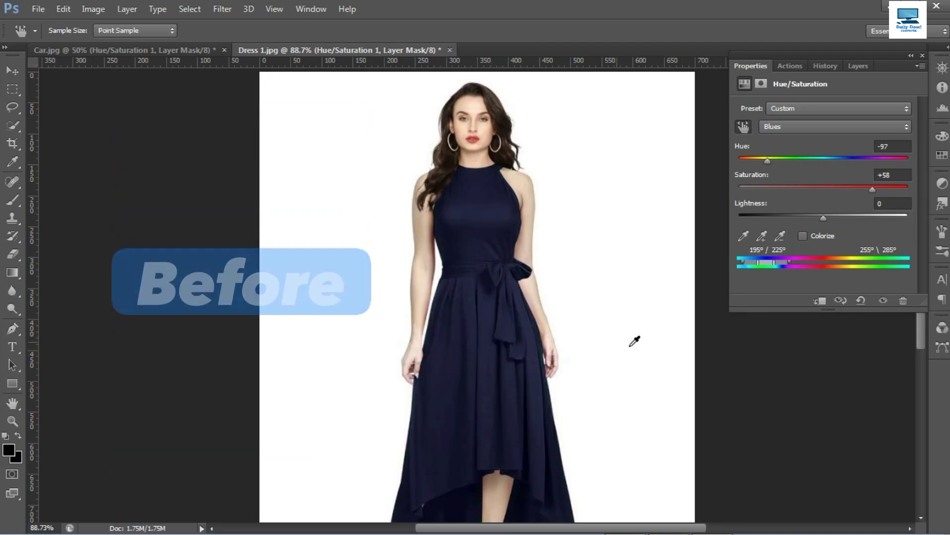
{"action": "left_click", "coordinate": [882, 301]}
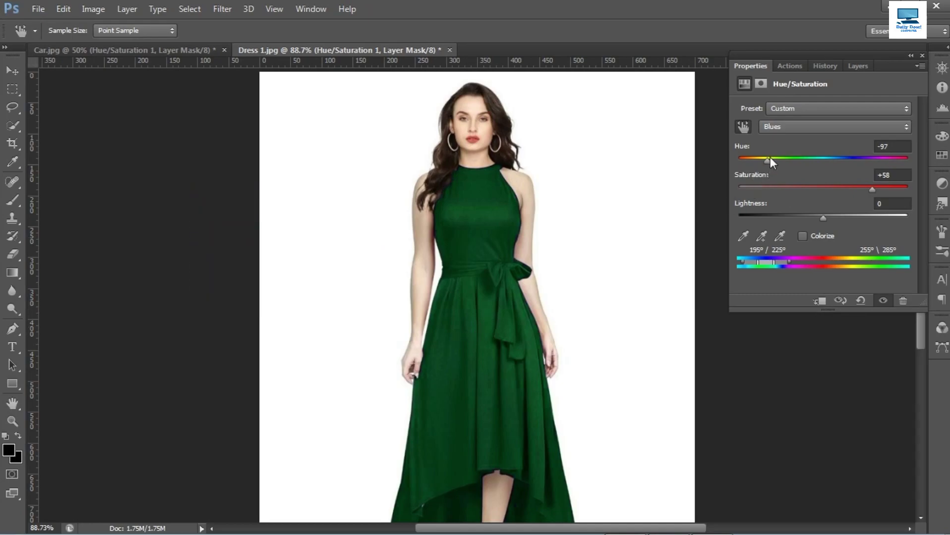
Step: Try different Blues hue values on the dress, from olive through teal to navy
{"action": "left_click_drag", "start_coordinate": [766, 159], "coordinate": [742, 162]}
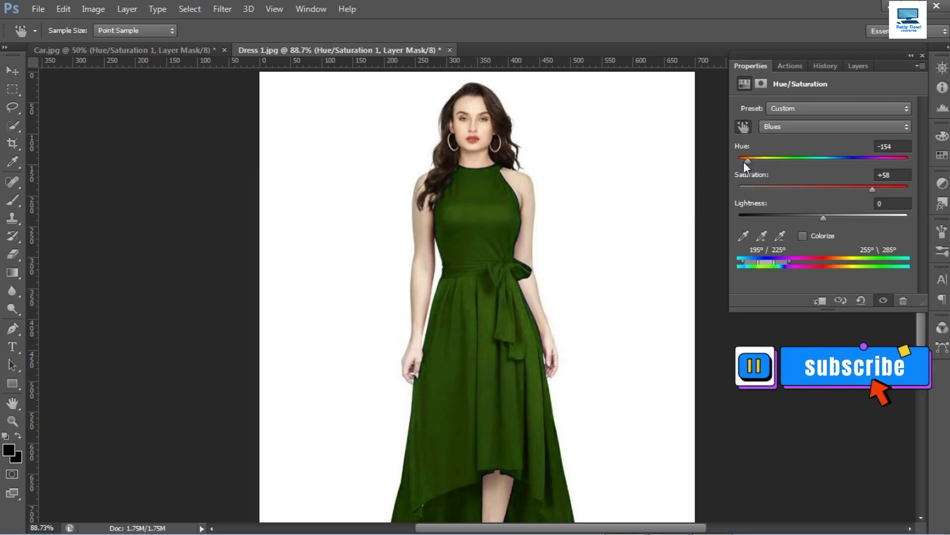
{"action": "left_click_drag", "start_coordinate": [742, 161], "coordinate": [729, 163]}
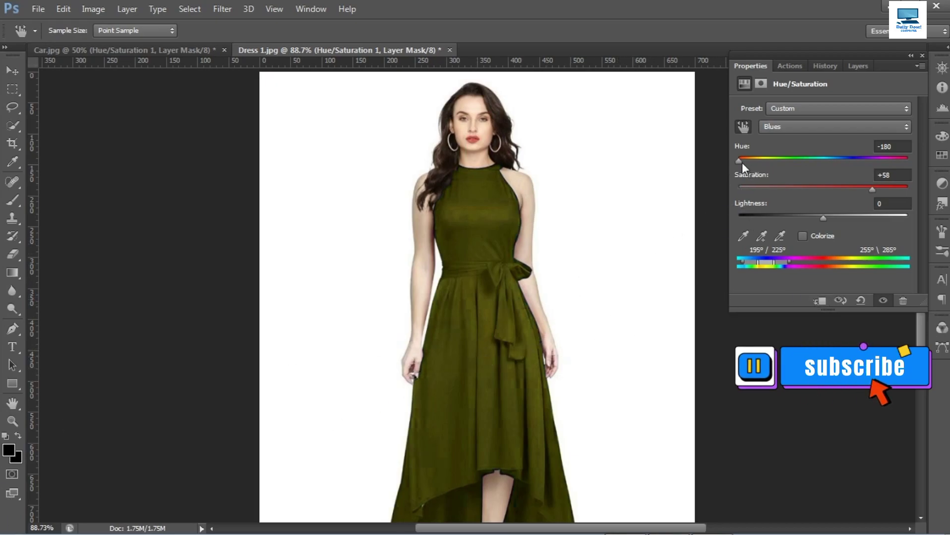
{"action": "left_click_drag", "start_coordinate": [739, 160], "coordinate": [797, 159]}
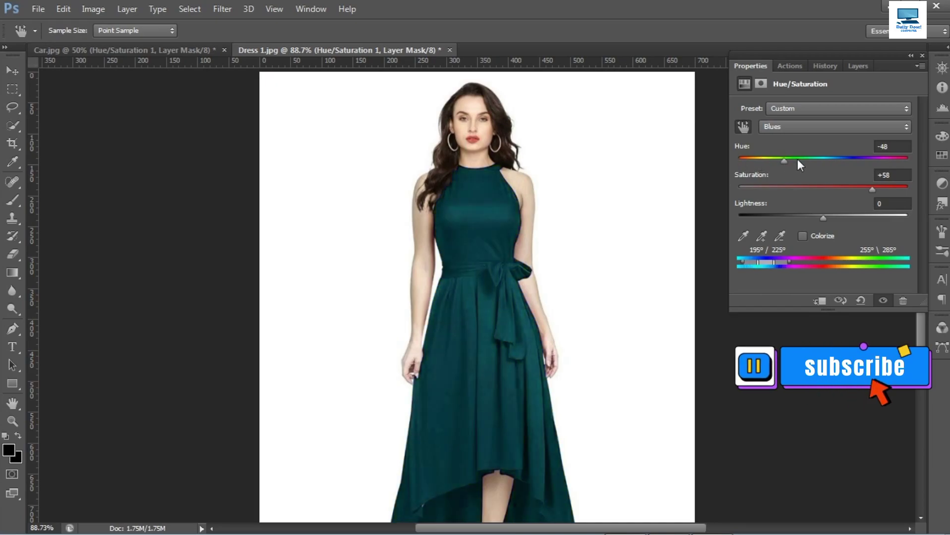
{"action": "left_click_drag", "start_coordinate": [798, 159], "coordinate": [831, 160]}
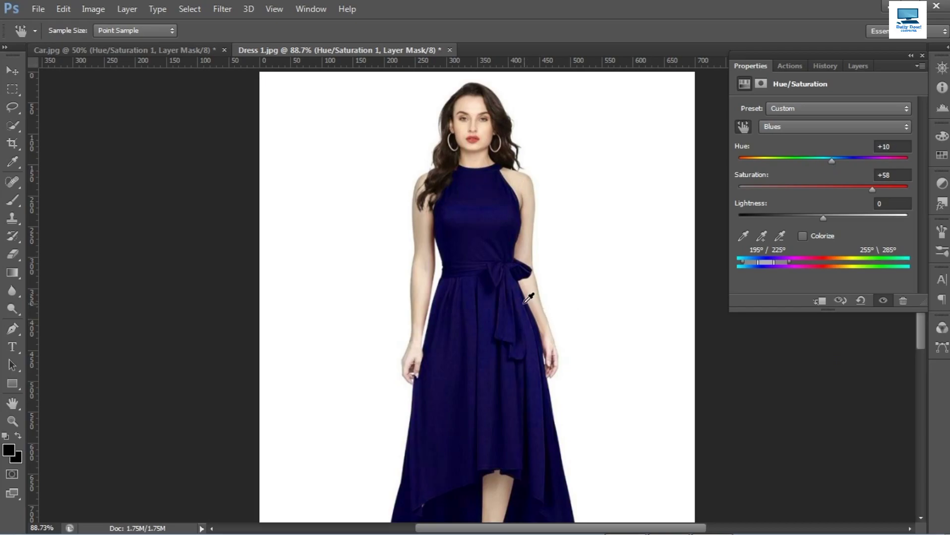
{"action": "scroll", "coordinate": [528, 297], "scroll_direction": "down", "scroll_amount": 1}
{"action": "scroll", "coordinate": [527, 296], "scroll_direction": "down", "scroll_amount": 1}
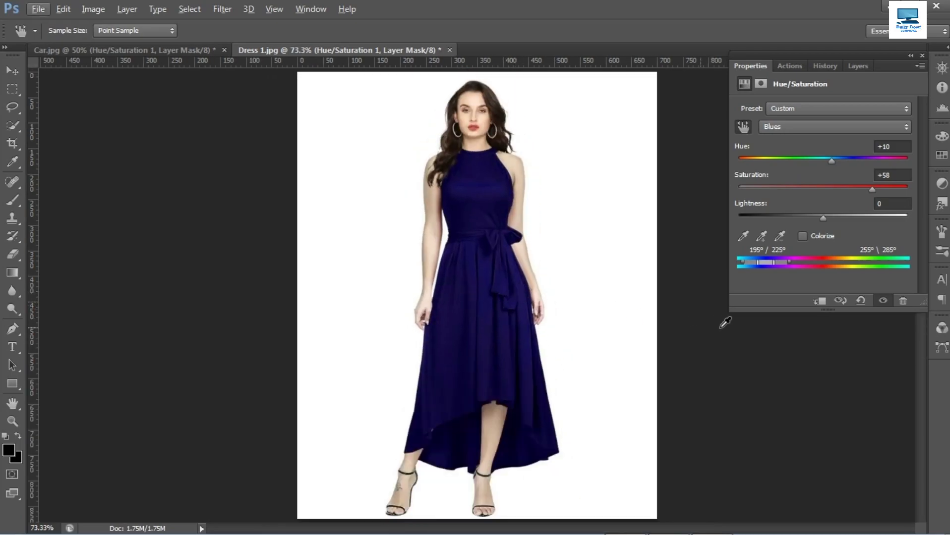
Step: Compare with the original dress, then raise the Blues hue to +54 for purple
{"action": "left_click", "coordinate": [883, 302]}
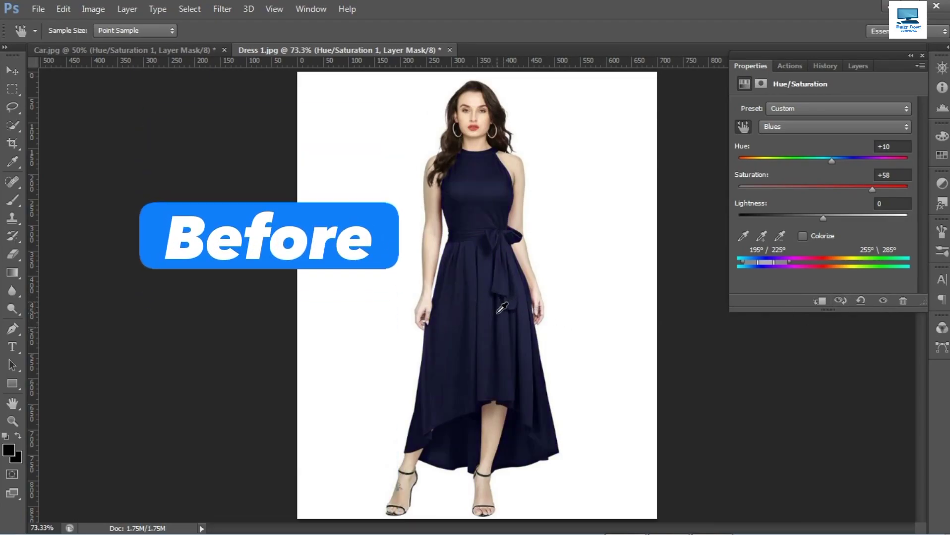
{"action": "left_click", "coordinate": [883, 302]}
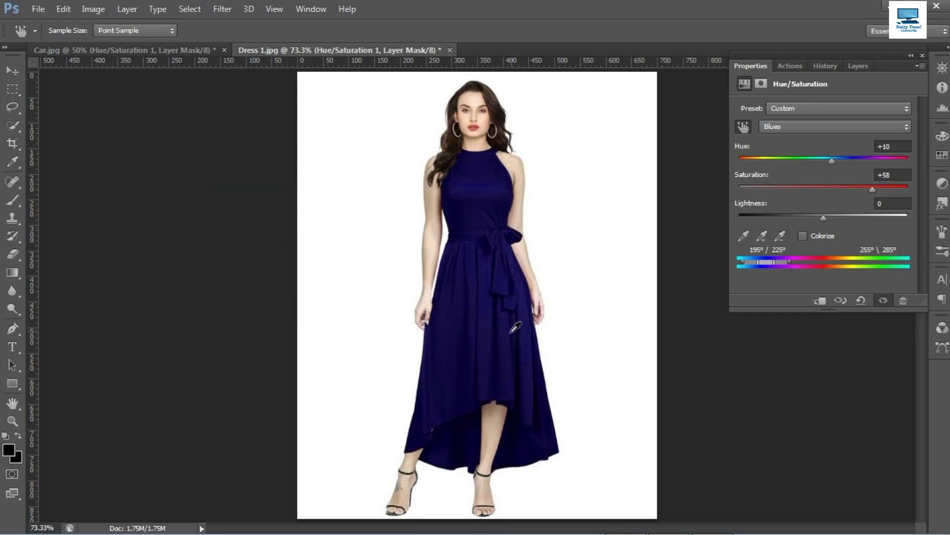
{"action": "left_click_drag", "start_coordinate": [841, 160], "coordinate": [857, 160]}
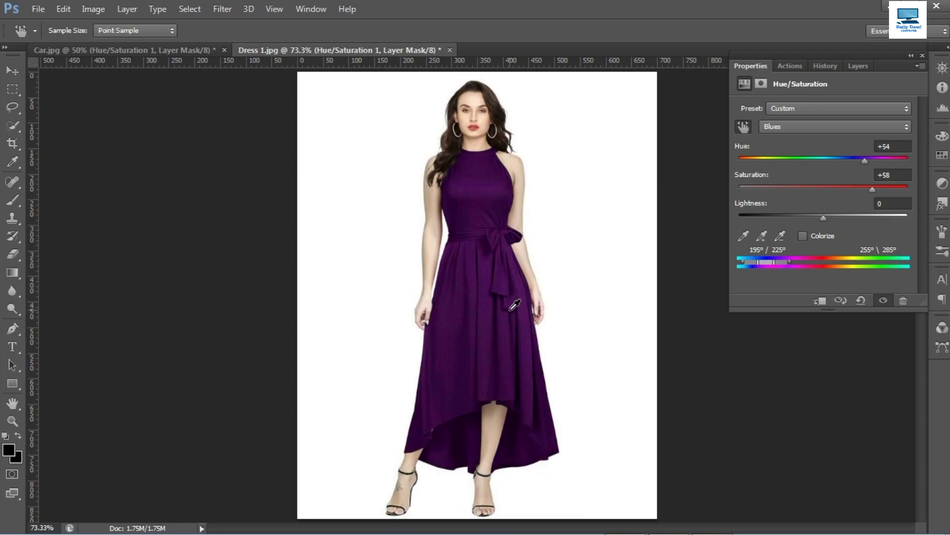
{"action": "scroll", "coordinate": [514, 306], "scroll_direction": "up", "scroll_amount": 3}
{"action": "scroll", "coordinate": [514, 304], "scroll_direction": "up", "scroll_amount": 1}
{"action": "scroll", "coordinate": [513, 304], "scroll_direction": "up", "scroll_amount": 2}
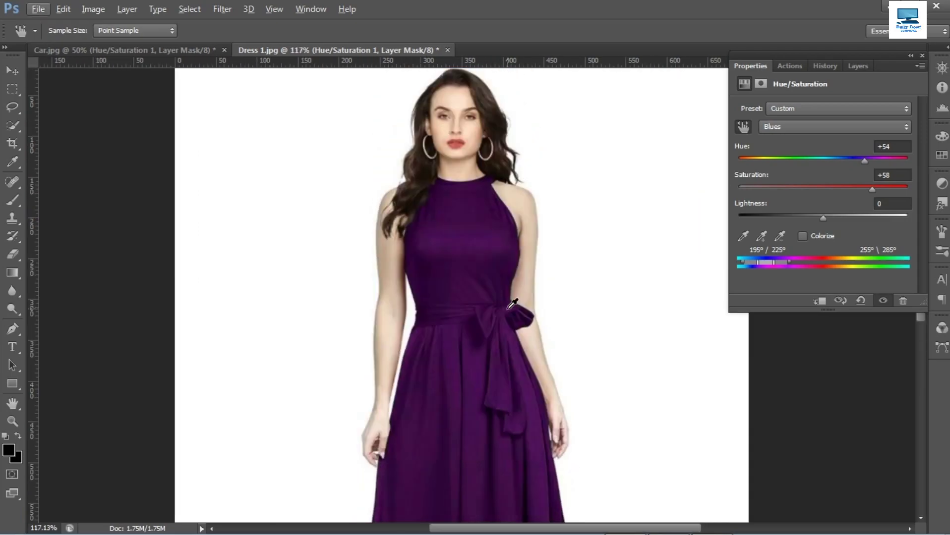
{"action": "scroll", "coordinate": [511, 302], "scroll_direction": "down", "scroll_amount": 2}
{"action": "scroll", "coordinate": [510, 297], "scroll_direction": "down", "scroll_amount": 4}
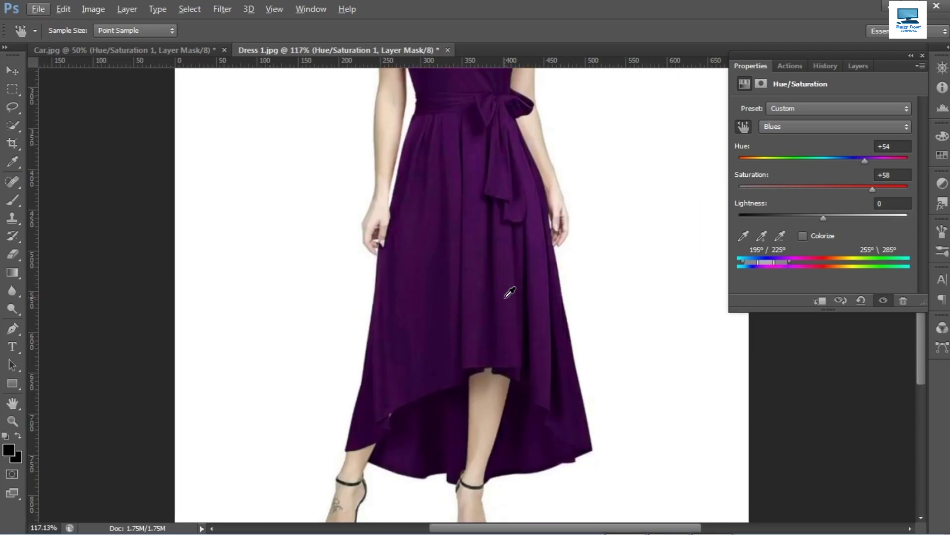
{"action": "scroll", "coordinate": [509, 293], "scroll_direction": "up", "scroll_amount": 4}
{"action": "scroll", "coordinate": [520, 297], "scroll_direction": "up", "scroll_amount": 2}
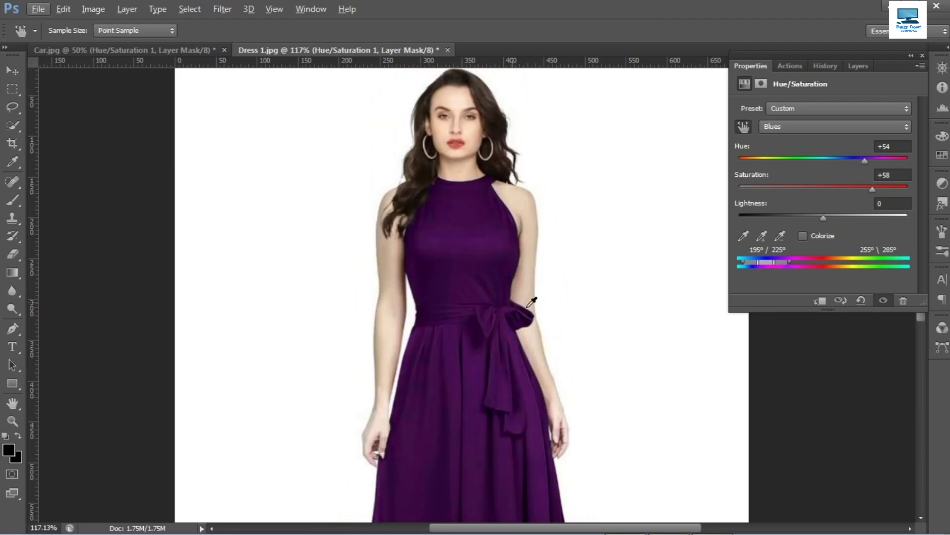
{"action": "left_click", "coordinate": [883, 301]}
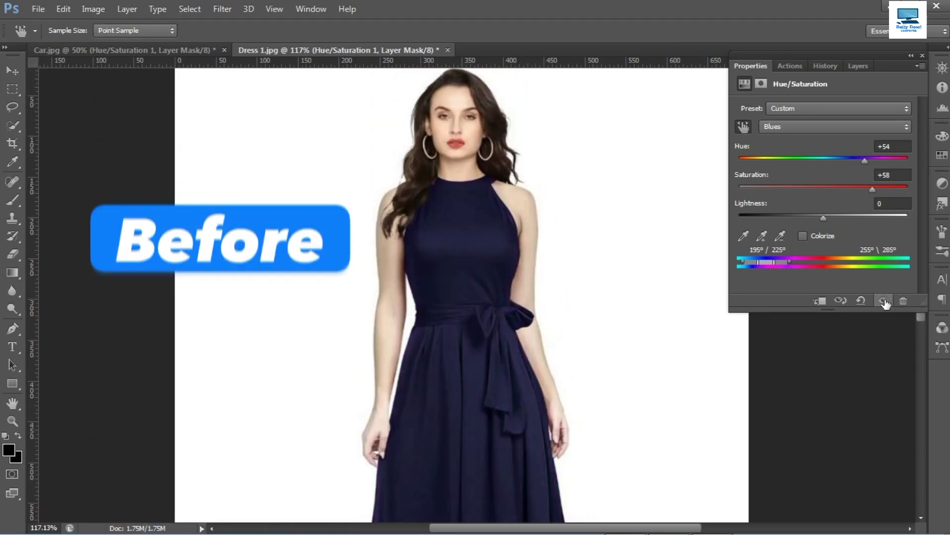
{"action": "scroll", "coordinate": [623, 284], "scroll_direction": "down", "scroll_amount": 3}
{"action": "scroll", "coordinate": [623, 287], "scroll_direction": "down", "scroll_amount": 1}
{"action": "scroll", "coordinate": [623, 286], "scroll_direction": "up", "scroll_amount": 3}
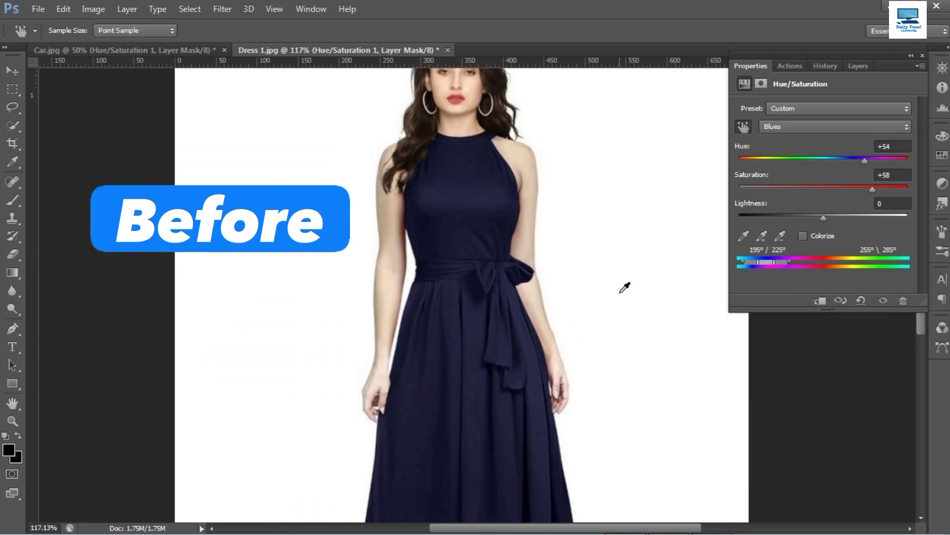
{"action": "left_click", "coordinate": [881, 301]}
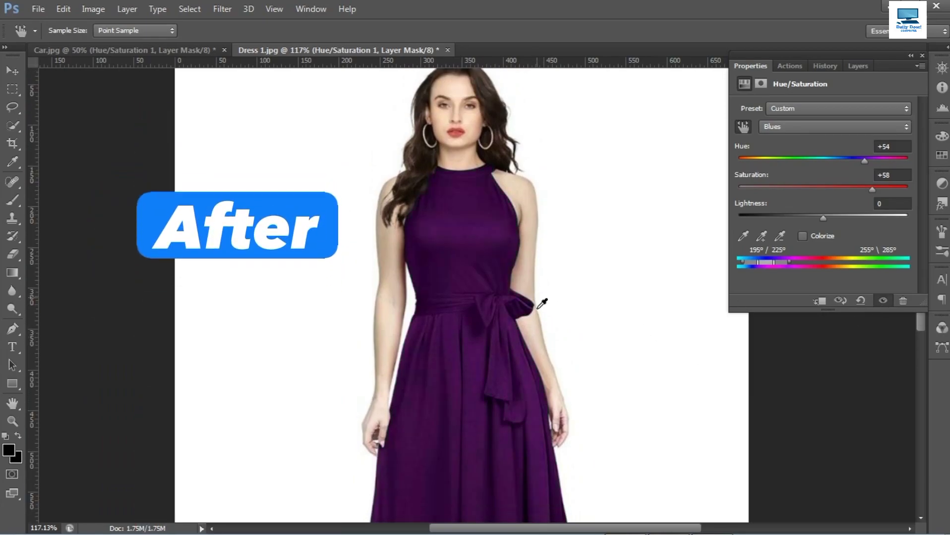
{"action": "scroll", "coordinate": [542, 303], "scroll_direction": "down", "scroll_amount": 2}
{"action": "scroll", "coordinate": [541, 303], "scroll_direction": "down", "scroll_amount": 2}
{"action": "scroll", "coordinate": [544, 302], "scroll_direction": "up", "scroll_amount": 1}
{"action": "scroll", "coordinate": [544, 303], "scroll_direction": "down", "scroll_amount": 1}
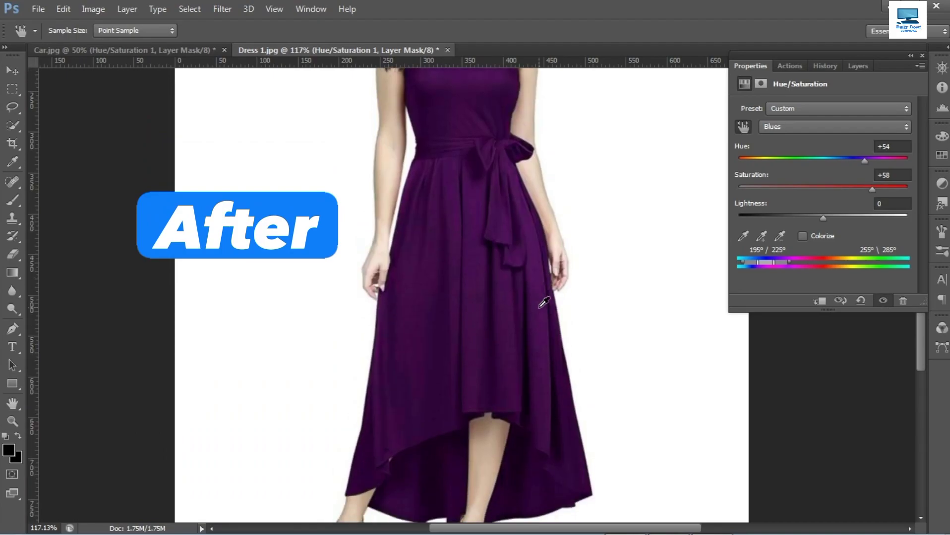
{"action": "scroll", "coordinate": [544, 302], "scroll_direction": "down", "scroll_amount": 2}
{"action": "scroll", "coordinate": [544, 303], "scroll_direction": "down", "scroll_amount": 1}
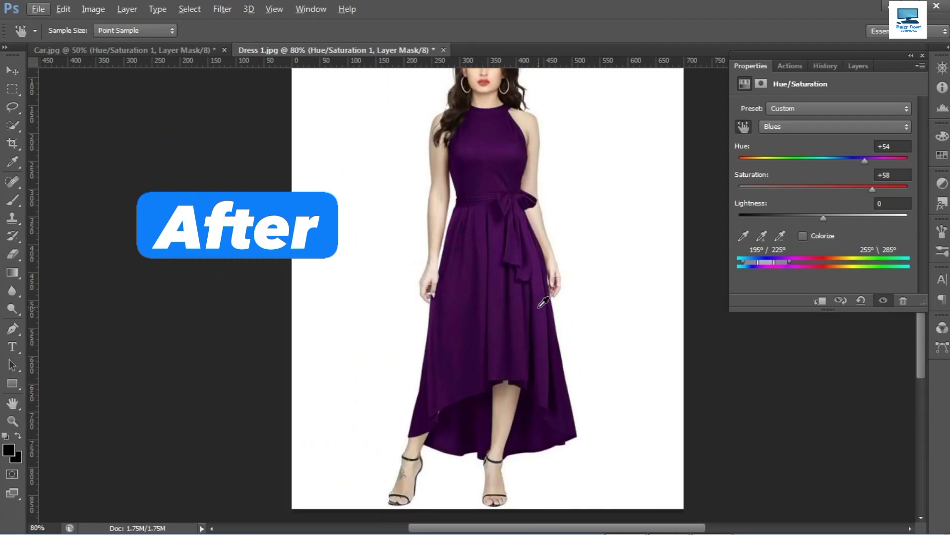
{"action": "scroll", "coordinate": [544, 302], "scroll_direction": "up", "scroll_amount": 1}
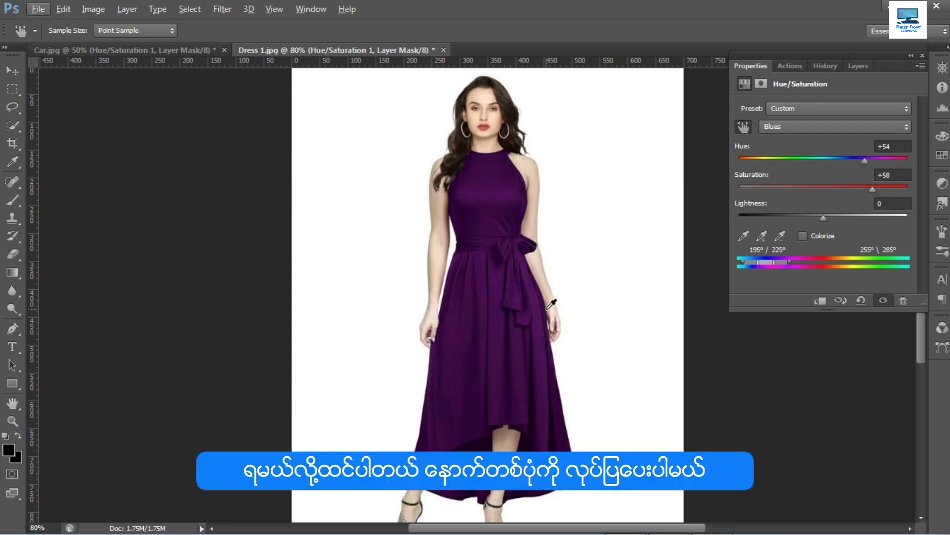
Step: Open the Dresss.jpg image through File > Open
{"action": "left_click", "coordinate": [37, 8]}
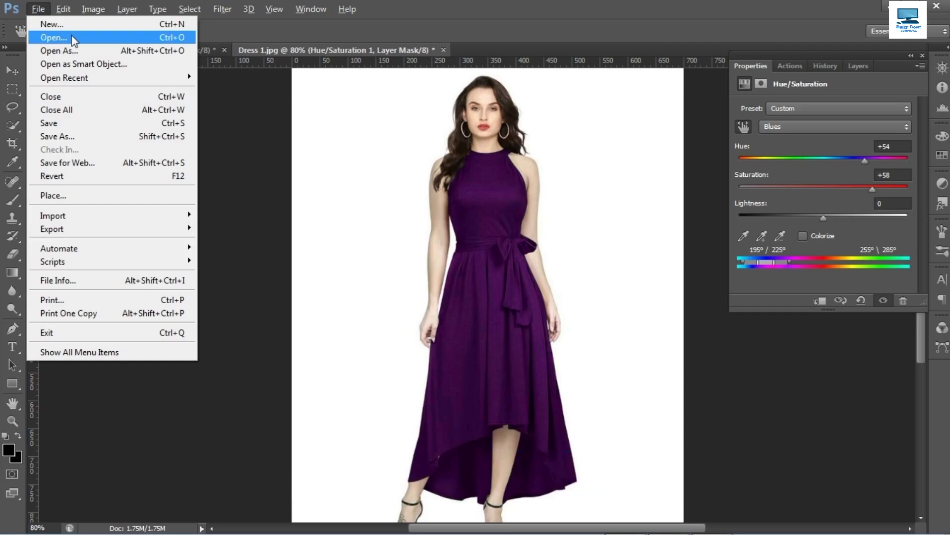
{"action": "left_click", "coordinate": [73, 38]}
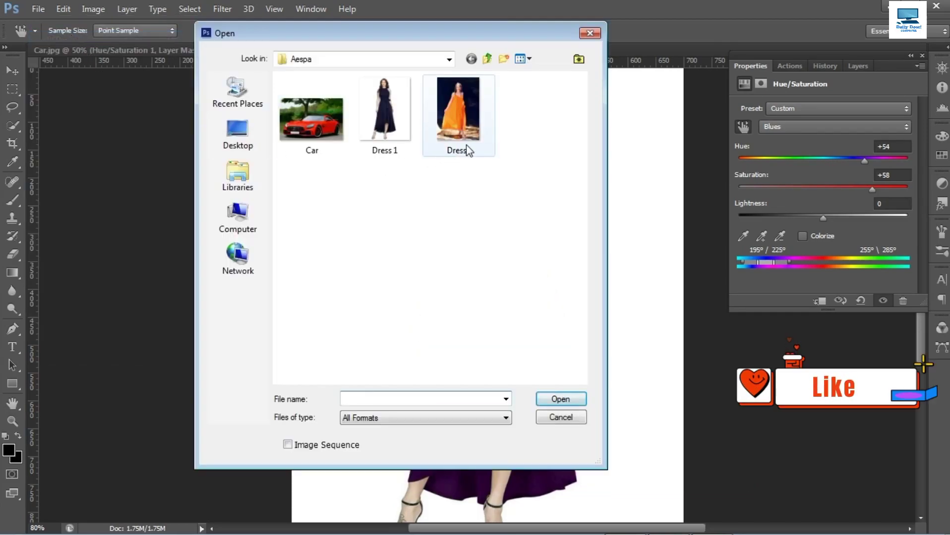
{"action": "left_click", "coordinate": [466, 147]}
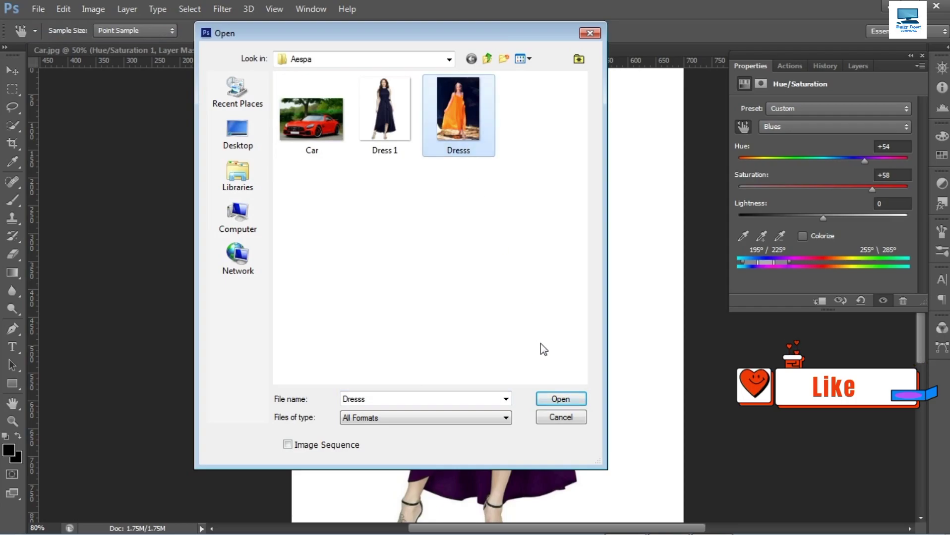
{"action": "left_click", "coordinate": [561, 399]}
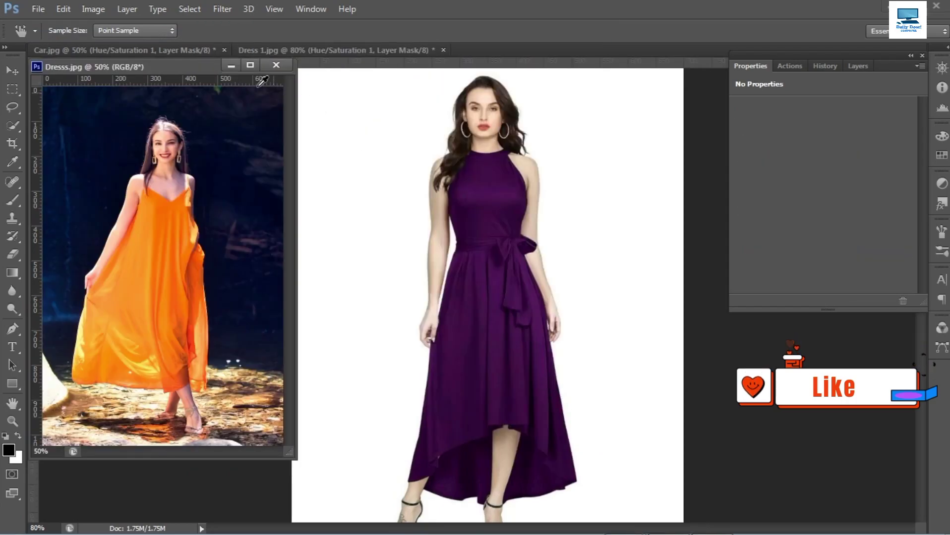
Step: Dock the Dresss.jpg window as a tab and zoom to about 73%
{"action": "left_click_drag", "start_coordinate": [175, 65], "coordinate": [244, 55]}
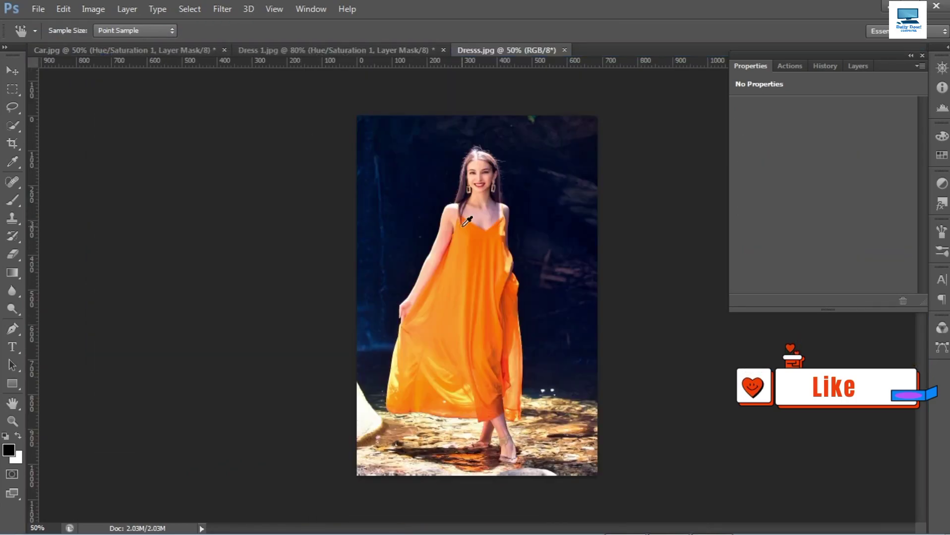
{"action": "scroll", "coordinate": [508, 231], "scroll_direction": "up", "scroll_amount": 1}
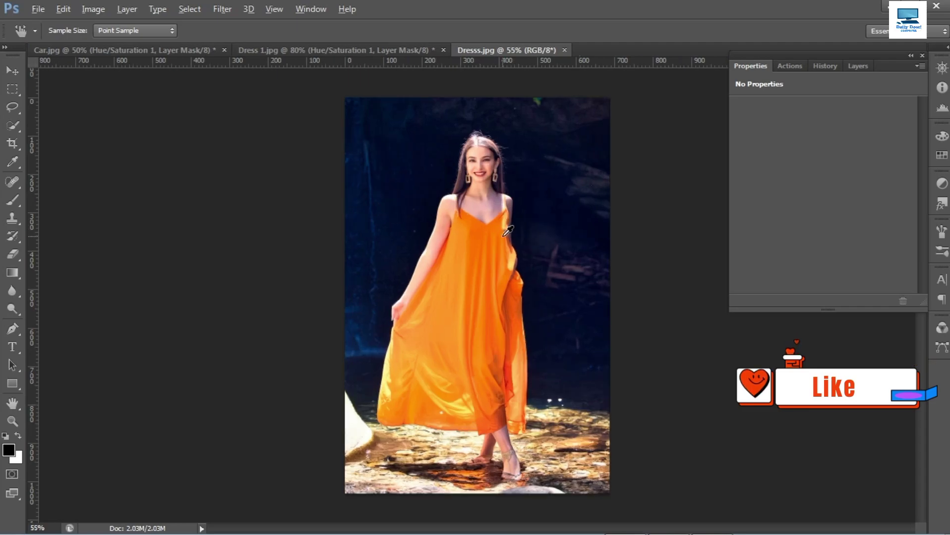
{"action": "scroll", "coordinate": [507, 231], "scroll_direction": "up", "scroll_amount": 1}
{"action": "scroll", "coordinate": [507, 231], "scroll_direction": "up", "scroll_amount": 1}
{"action": "scroll", "coordinate": [507, 231], "scroll_direction": "up", "scroll_amount": 1}
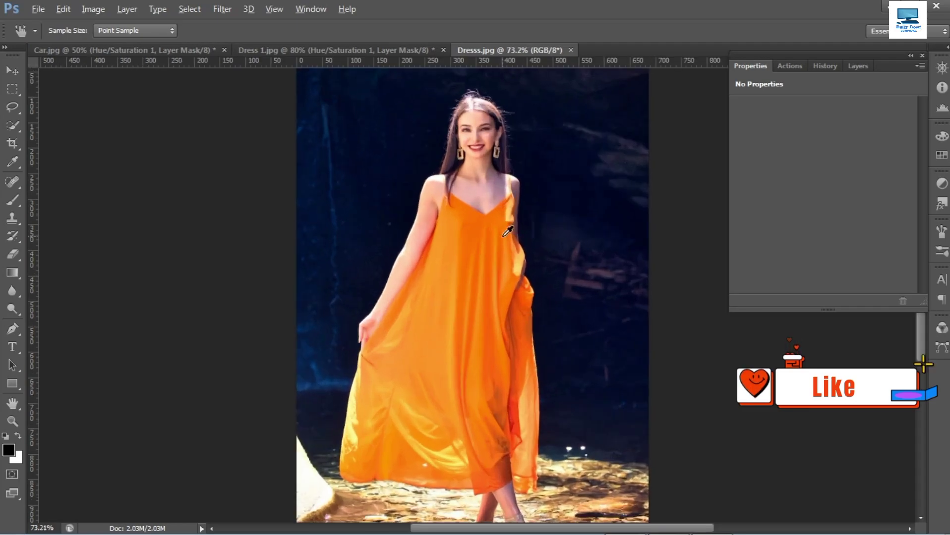
{"action": "scroll", "coordinate": [507, 235], "scroll_direction": "down", "scroll_amount": 1}
{"action": "scroll", "coordinate": [507, 239], "scroll_direction": "down", "scroll_amount": 1}
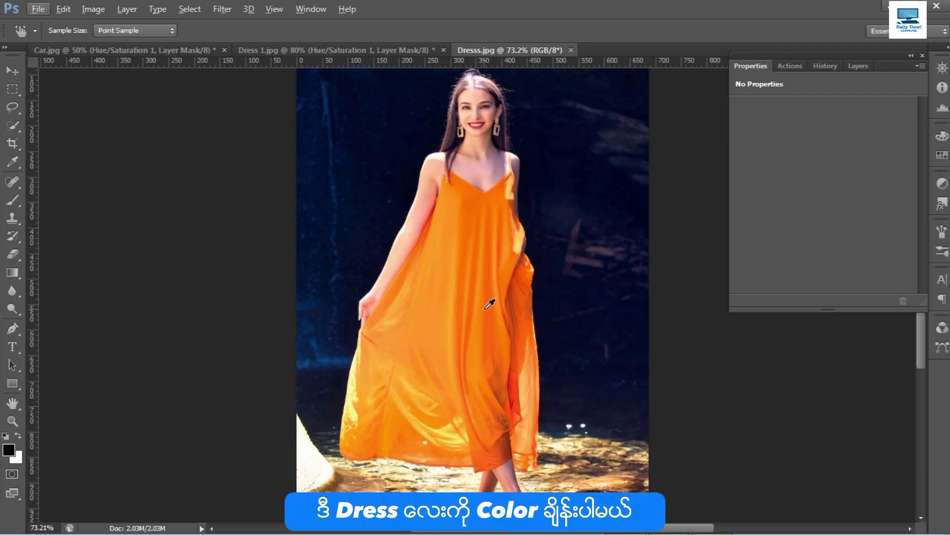
Step: Add a Hue/Saturation adjustment layer to Dresss.jpg and enable the targeted-adjustment tool
{"action": "left_click", "coordinate": [941, 184]}
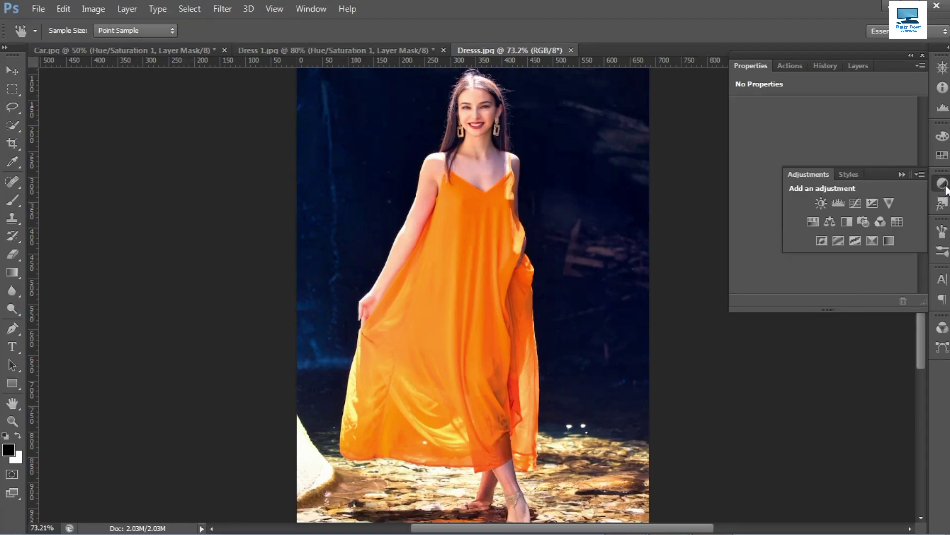
{"action": "left_click", "coordinate": [813, 223]}
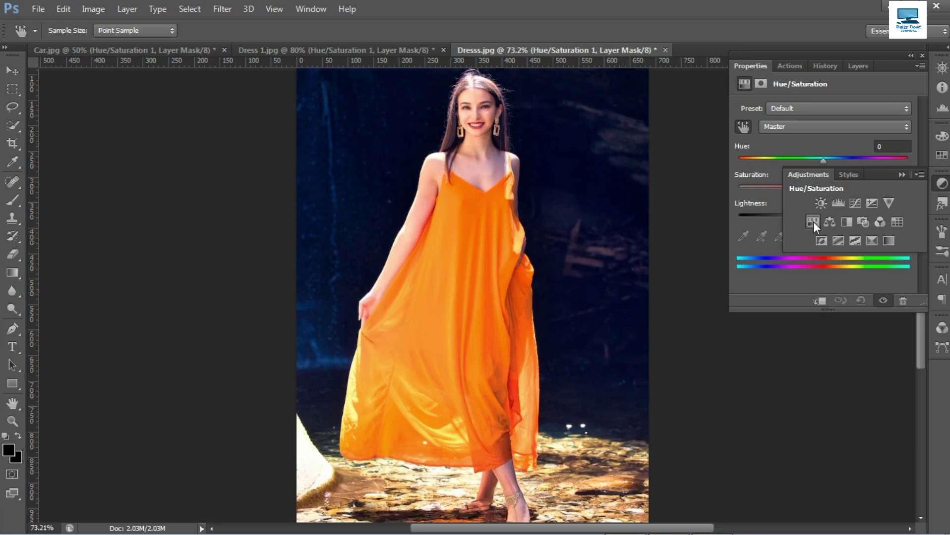
{"action": "left_click", "coordinate": [888, 68]}
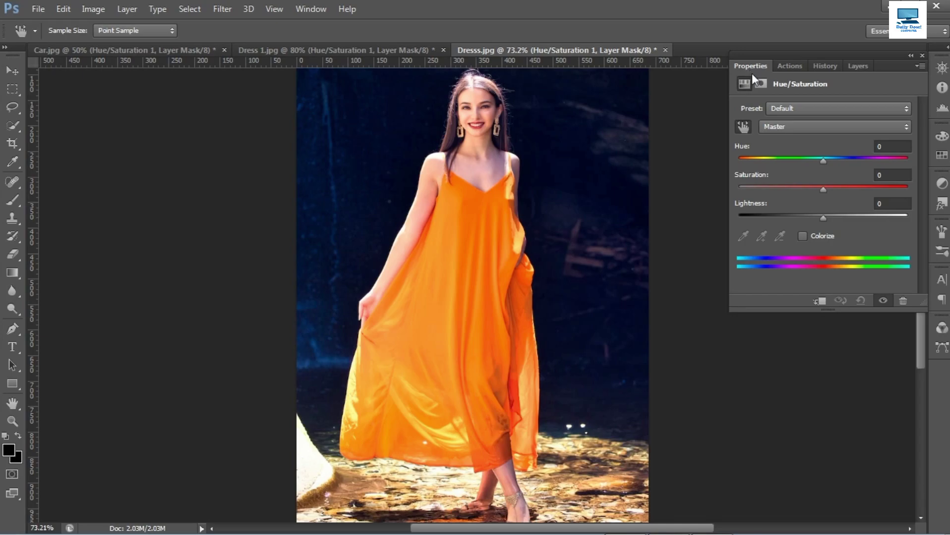
{"action": "left_click", "coordinate": [743, 127]}
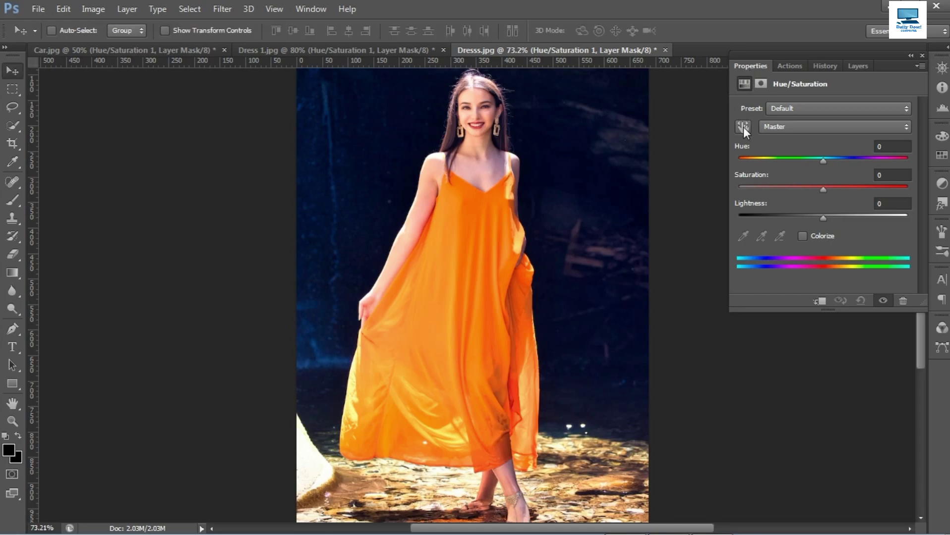
{"action": "left_click", "coordinate": [743, 127]}
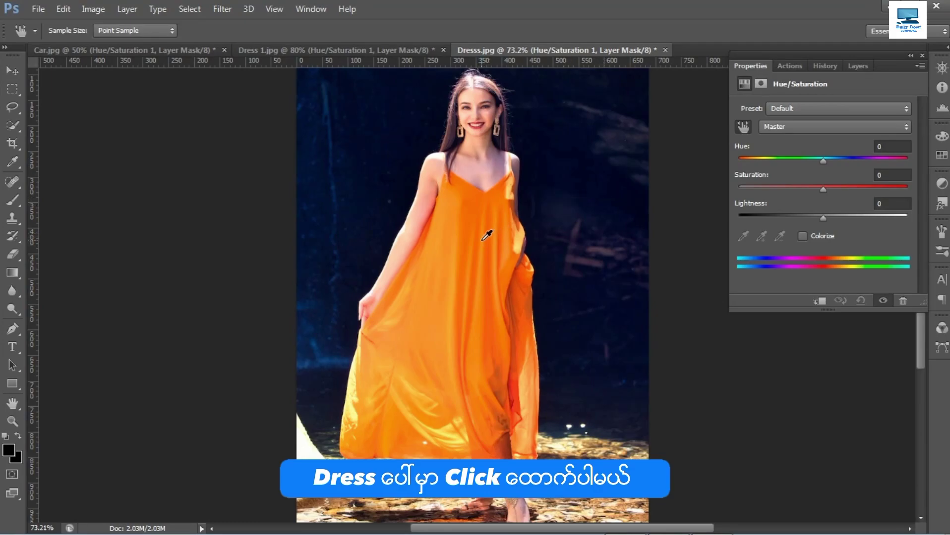
Step: Sample the orange dress, set Reds hue to -109, and inspect the magenta dress and tinted face
{"action": "left_click", "coordinate": [486, 237]}
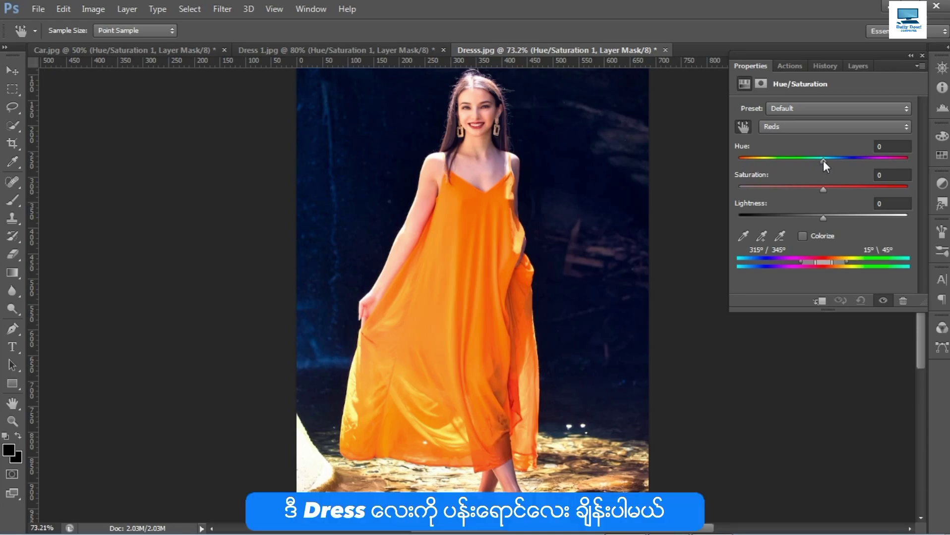
{"action": "left_click_drag", "start_coordinate": [823, 160], "coordinate": [785, 161]}
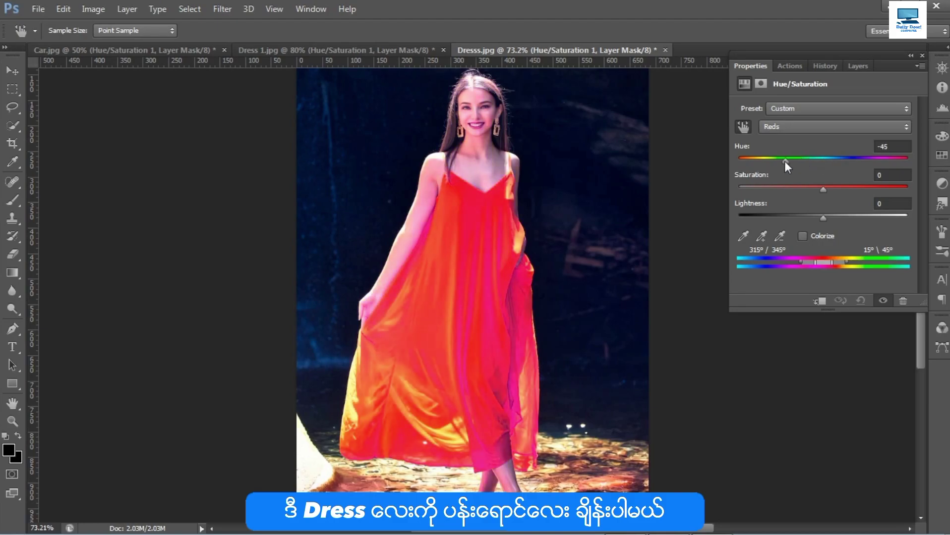
{"action": "left_click_drag", "start_coordinate": [784, 161], "coordinate": [762, 161]}
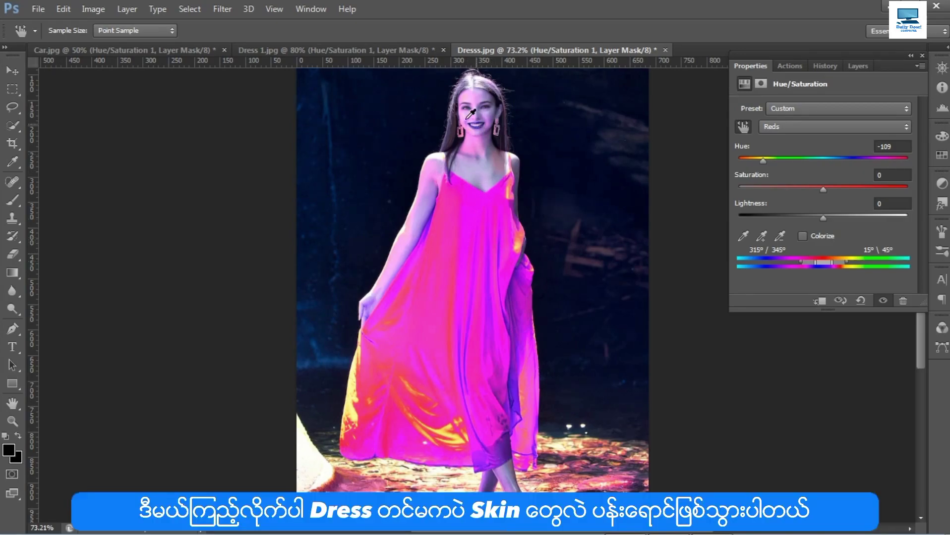
{"action": "scroll", "coordinate": [479, 112], "scroll_direction": "up", "scroll_amount": 1}
{"action": "scroll", "coordinate": [486, 129], "scroll_direction": "up", "scroll_amount": 1}
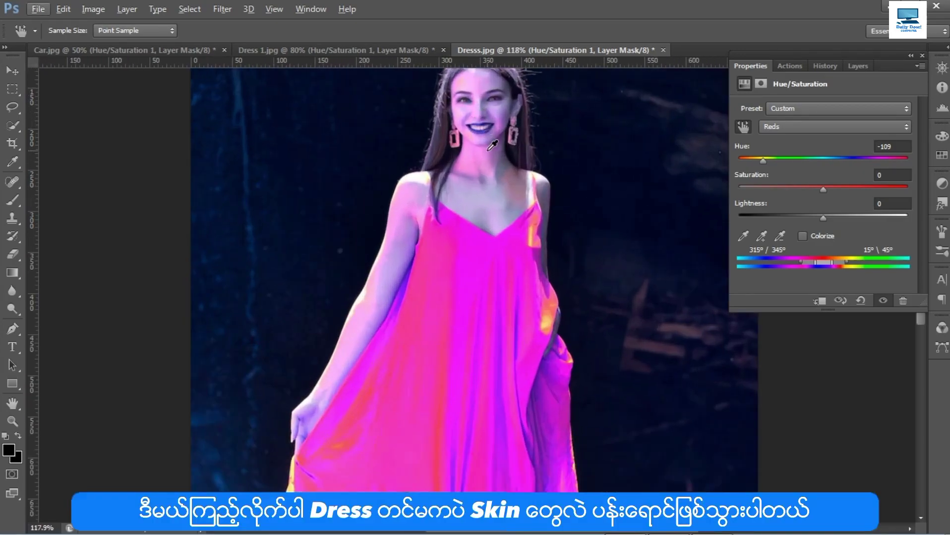
{"action": "scroll", "coordinate": [493, 144], "scroll_direction": "up", "scroll_amount": 2}
{"action": "scroll", "coordinate": [493, 144], "scroll_direction": "down", "scroll_amount": 1}
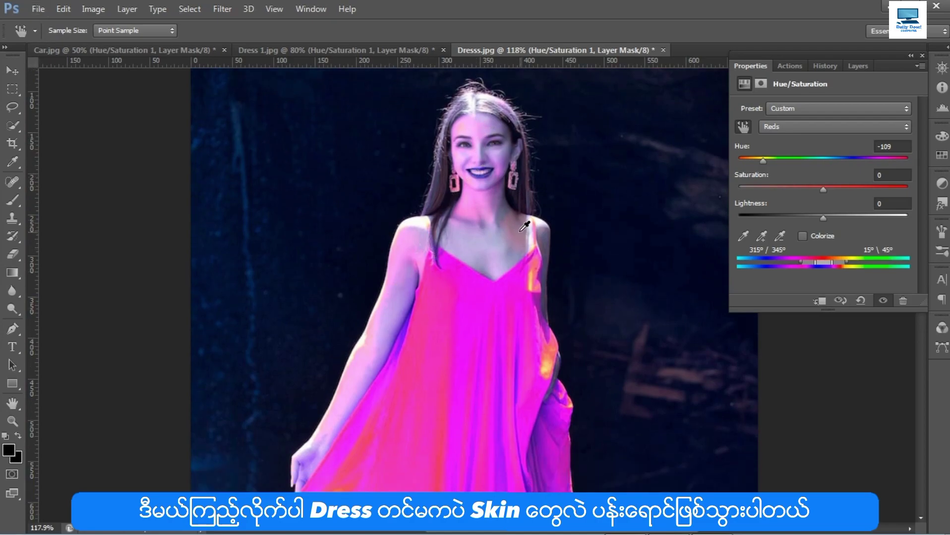
{"action": "scroll", "coordinate": [518, 228], "scroll_direction": "up", "scroll_amount": 1}
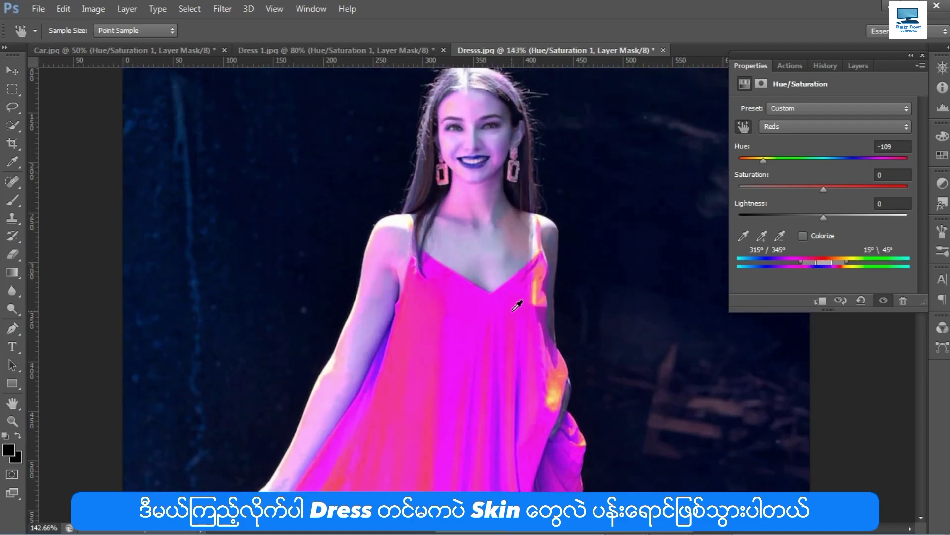
{"action": "scroll", "coordinate": [521, 282], "scroll_direction": "up", "scroll_amount": 1}
{"action": "scroll", "coordinate": [518, 298], "scroll_direction": "down", "scroll_amount": 2}
{"action": "scroll", "coordinate": [515, 292], "scroll_direction": "down", "scroll_amount": 2}
{"action": "scroll", "coordinate": [516, 290], "scroll_direction": "down", "scroll_amount": 1}
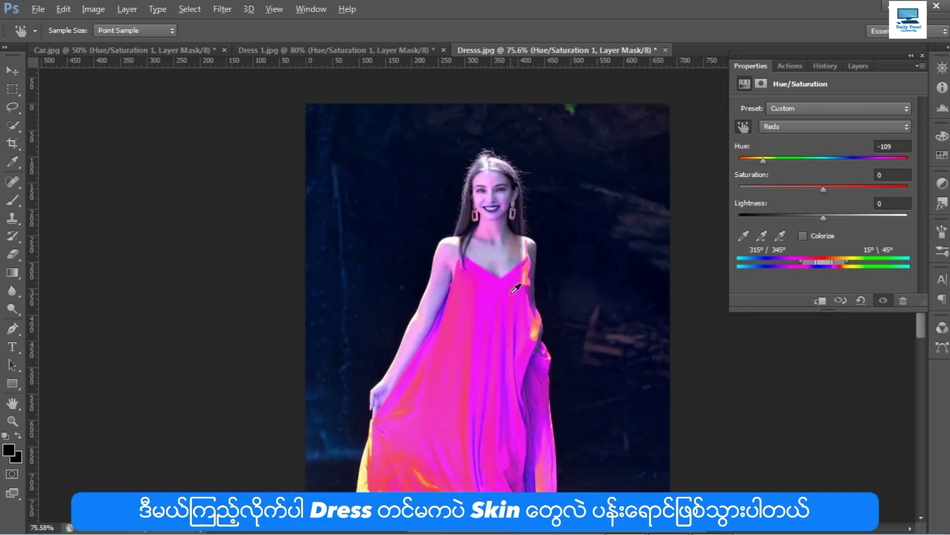
{"action": "scroll", "coordinate": [517, 297], "scroll_direction": "down", "scroll_amount": 2}
{"action": "scroll", "coordinate": [518, 305], "scroll_direction": "down", "scroll_amount": 2}
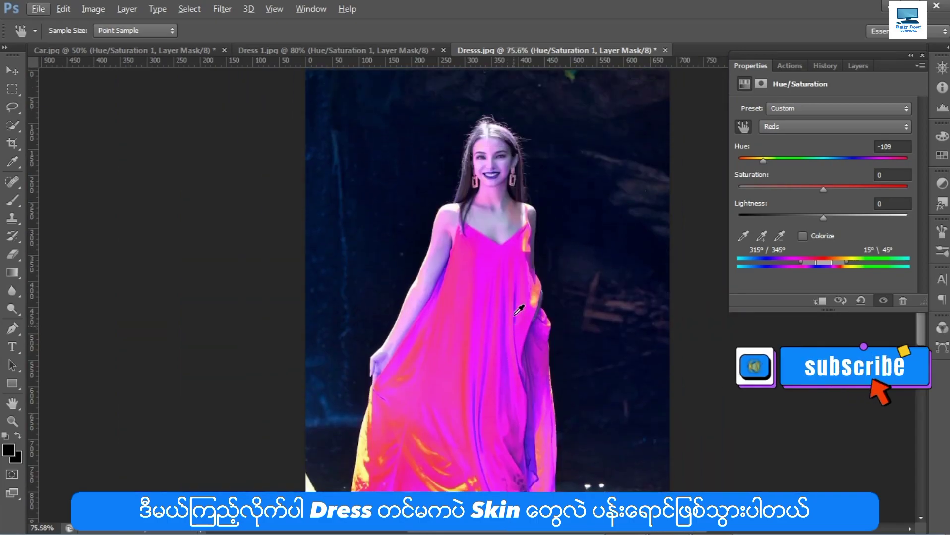
{"action": "scroll", "coordinate": [520, 300], "scroll_direction": "up", "scroll_amount": 1}
{"action": "scroll", "coordinate": [521, 293], "scroll_direction": "up", "scroll_amount": 1}
{"action": "scroll", "coordinate": [521, 290], "scroll_direction": "down", "scroll_amount": 1}
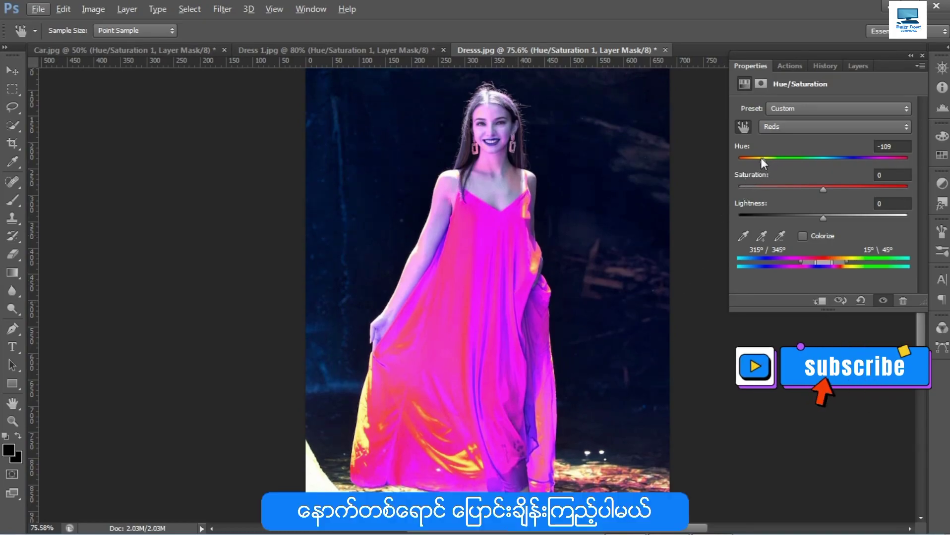
Step: Raise the Reds hue to +79 for a lime-green dress and zoom to check the greened skin
{"action": "left_click_drag", "start_coordinate": [761, 159], "coordinate": [872, 164]}
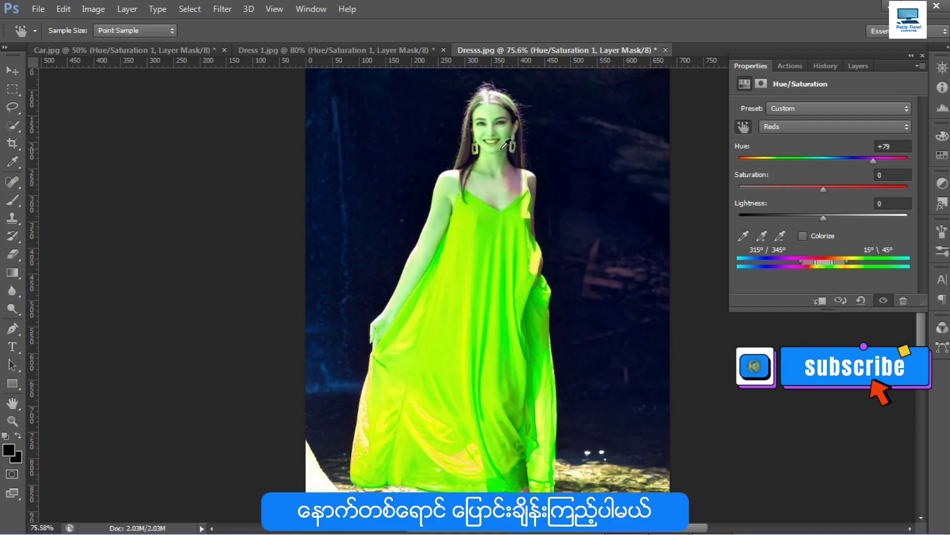
{"action": "scroll", "coordinate": [496, 149], "scroll_direction": "up", "scroll_amount": 3, "text": "alt"}
{"action": "scroll", "coordinate": [493, 173], "scroll_direction": "up", "scroll_amount": 1}
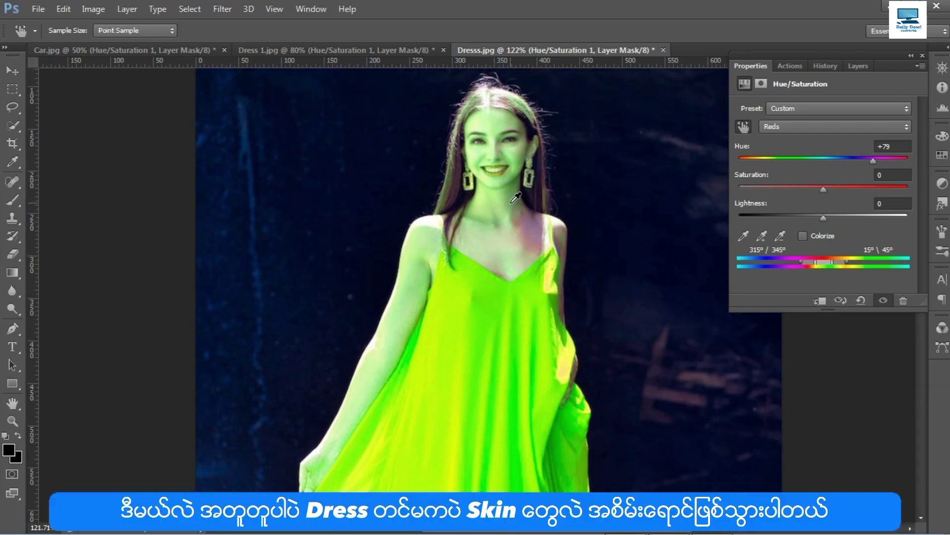
{"action": "scroll", "coordinate": [515, 199], "scroll_direction": "down", "scroll_amount": 1, "text": "alt"}
{"action": "scroll", "coordinate": [515, 197], "scroll_direction": "down", "scroll_amount": 1, "text": "alt"}
{"action": "scroll", "coordinate": [516, 196], "scroll_direction": "down", "scroll_amount": 1, "text": "alt"}
{"action": "scroll", "coordinate": [515, 195], "scroll_direction": "down", "scroll_amount": 2}
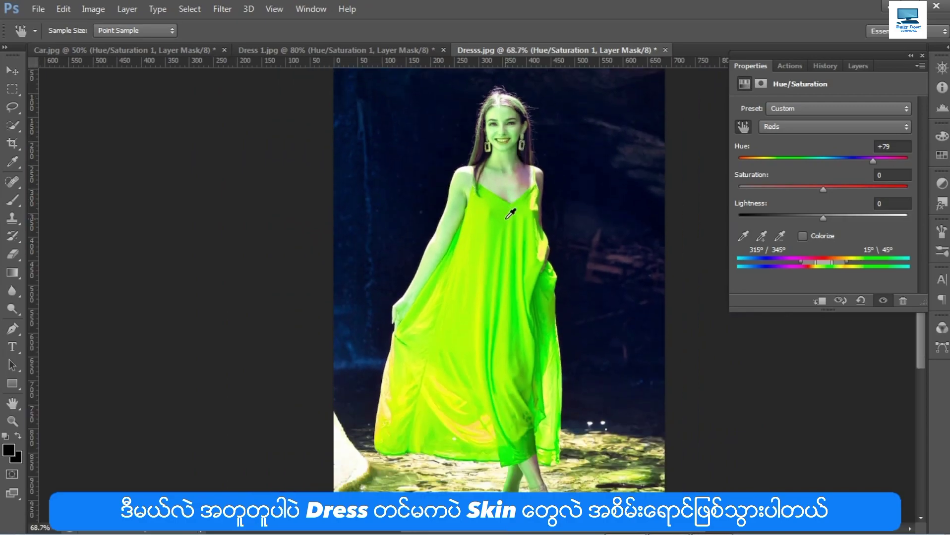
Step: Reset Hue/Saturation to defaults (Master, all values 0) and zoom to review the original orange dress
{"action": "left_click", "coordinate": [861, 301]}
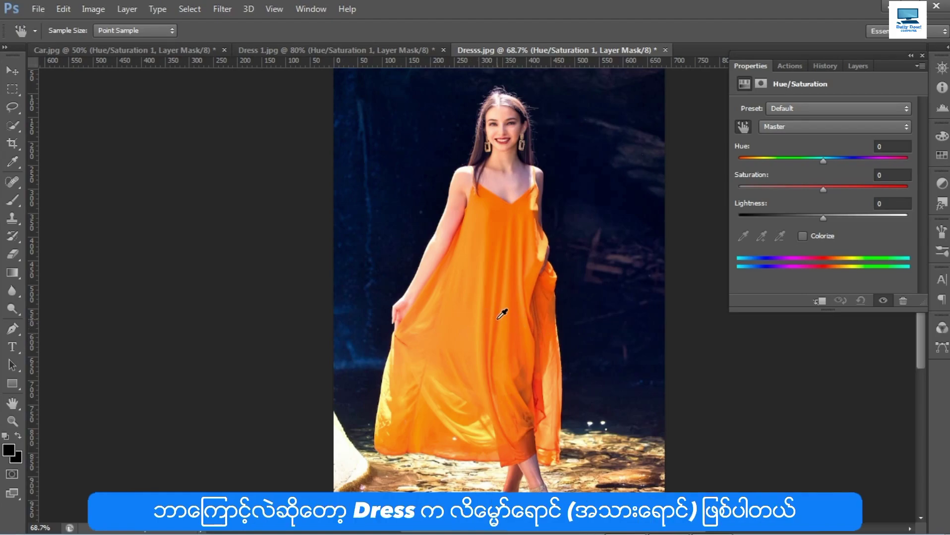
{"action": "scroll", "coordinate": [501, 313], "scroll_direction": "up", "scroll_amount": 3}
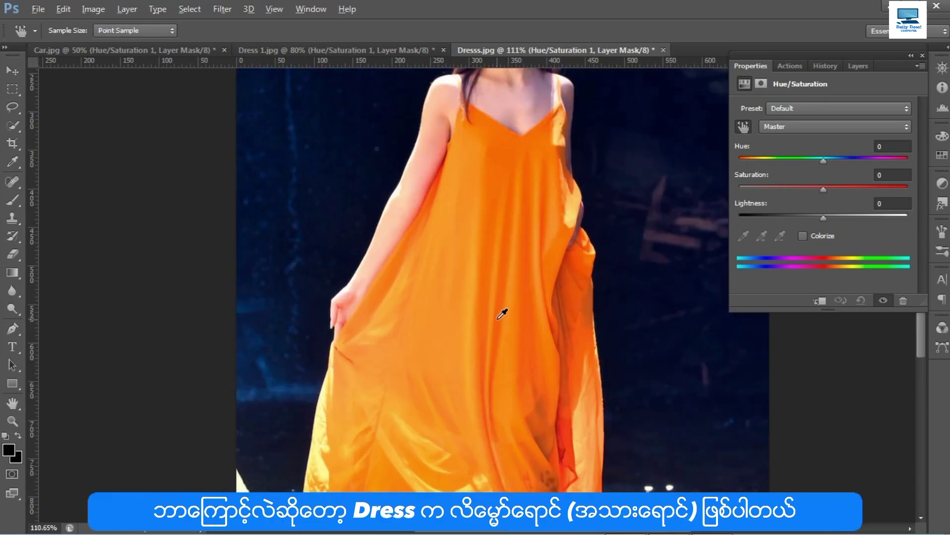
{"action": "scroll", "coordinate": [502, 314], "scroll_direction": "up", "scroll_amount": 2}
{"action": "scroll", "coordinate": [501, 314], "scroll_direction": "up", "scroll_amount": 2}
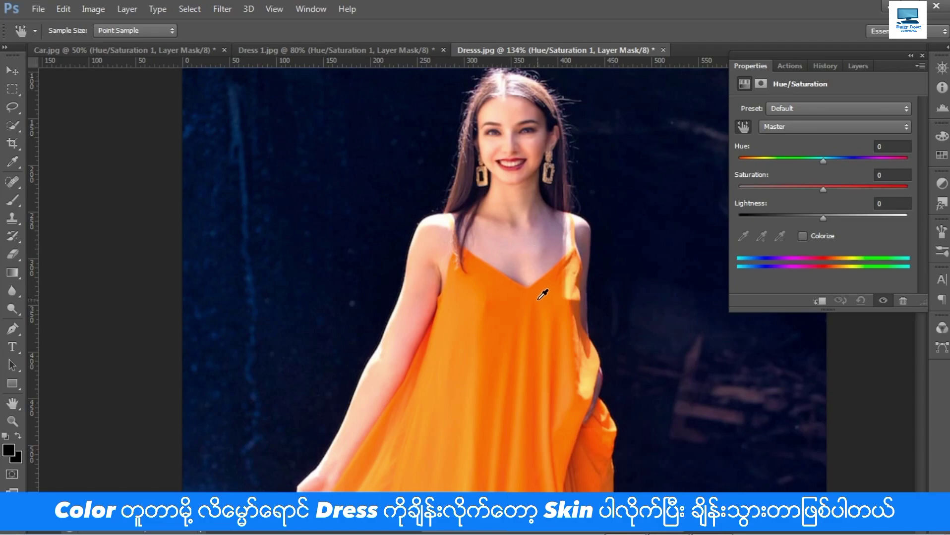
{"action": "scroll", "coordinate": [544, 297], "scroll_direction": "down", "scroll_amount": 3}
{"action": "scroll", "coordinate": [541, 294], "scroll_direction": "down", "scroll_amount": 2}
{"action": "scroll", "coordinate": [529, 280], "scroll_direction": "down", "scroll_amount": 1}
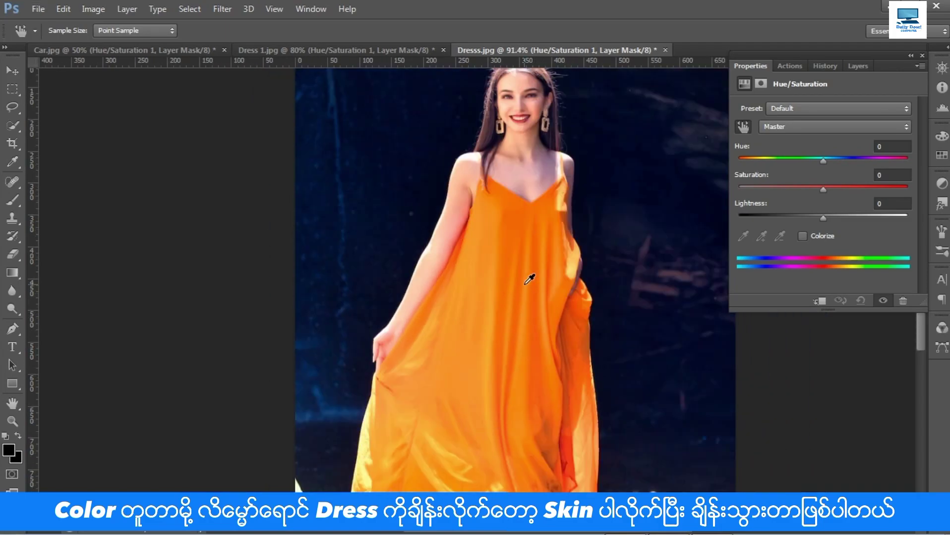
{"action": "scroll", "coordinate": [530, 280], "scroll_direction": "down", "scroll_amount": 1}
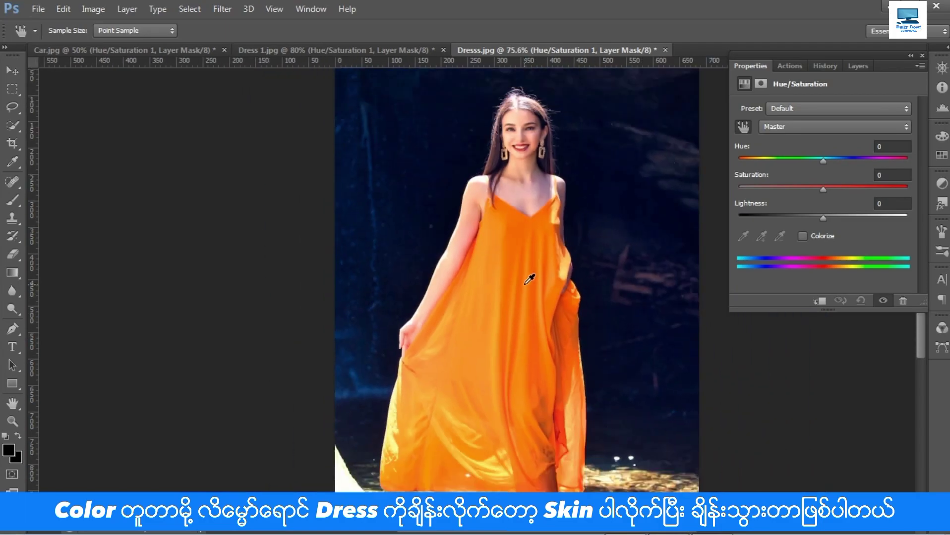
{"action": "scroll", "coordinate": [530, 280], "scroll_direction": "down", "scroll_amount": 1}
{"action": "scroll", "coordinate": [525, 279], "scroll_direction": "down", "scroll_amount": 1}
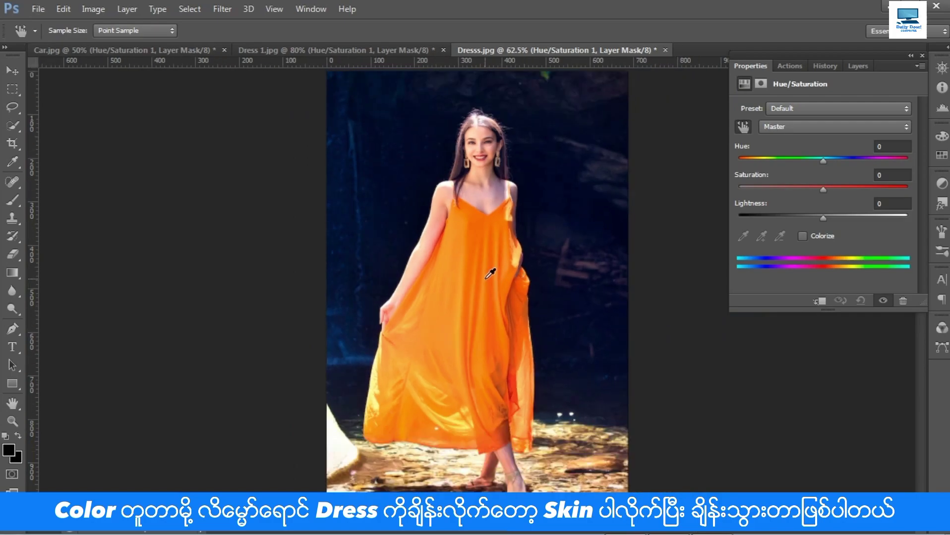
{"action": "scroll", "coordinate": [489, 274], "scroll_direction": "up", "scroll_amount": 1}
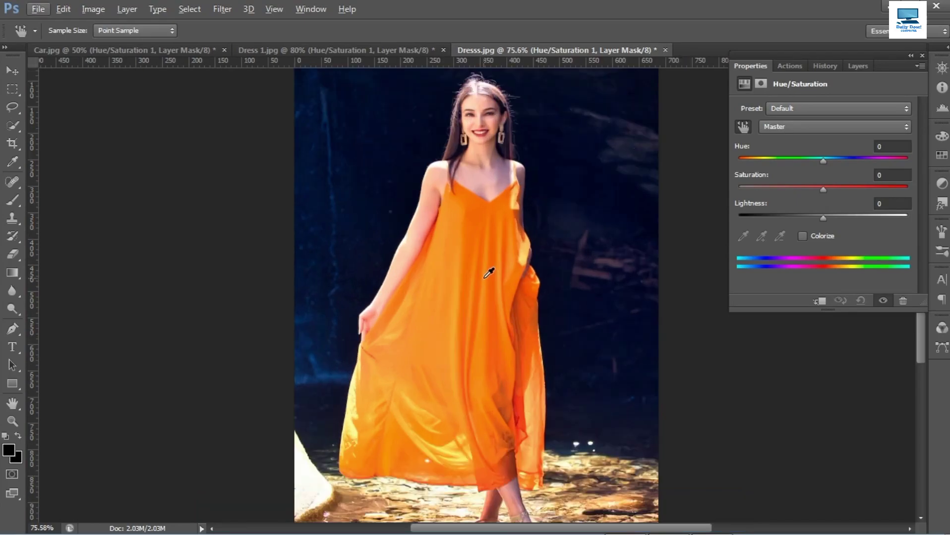
Step: Paint over the orange dress with the Quick Selection Tool, Sample All Layers on
{"action": "left_click", "coordinate": [15, 127]}
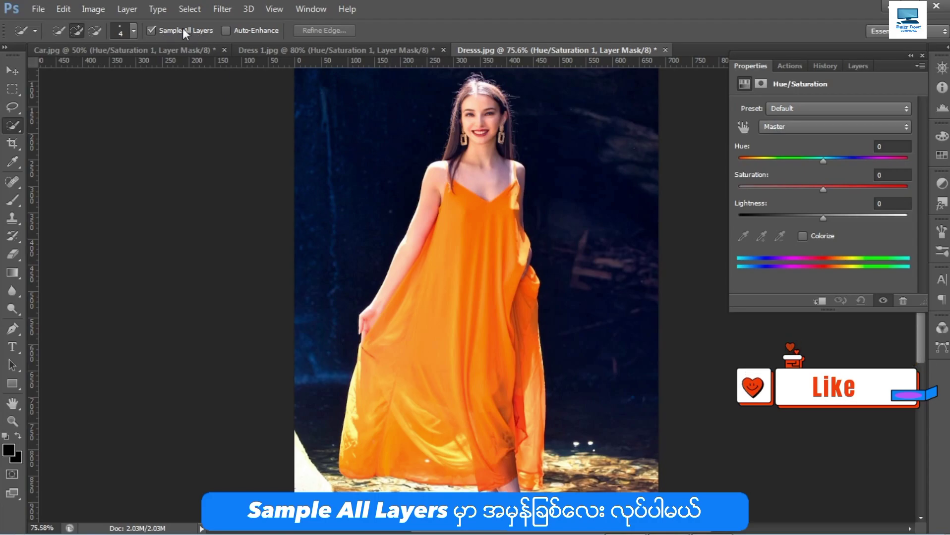
{"action": "left_click", "coordinate": [150, 32]}
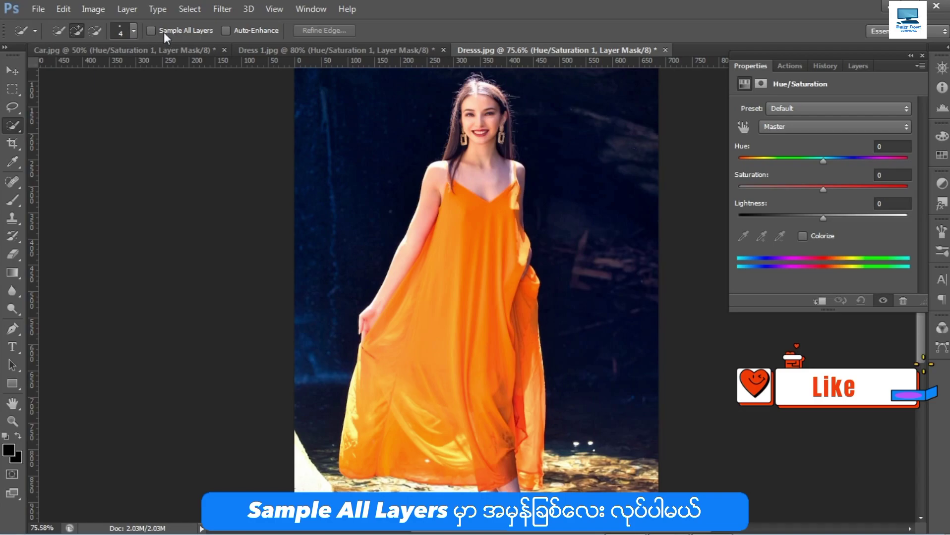
{"action": "left_click", "coordinate": [152, 31]}
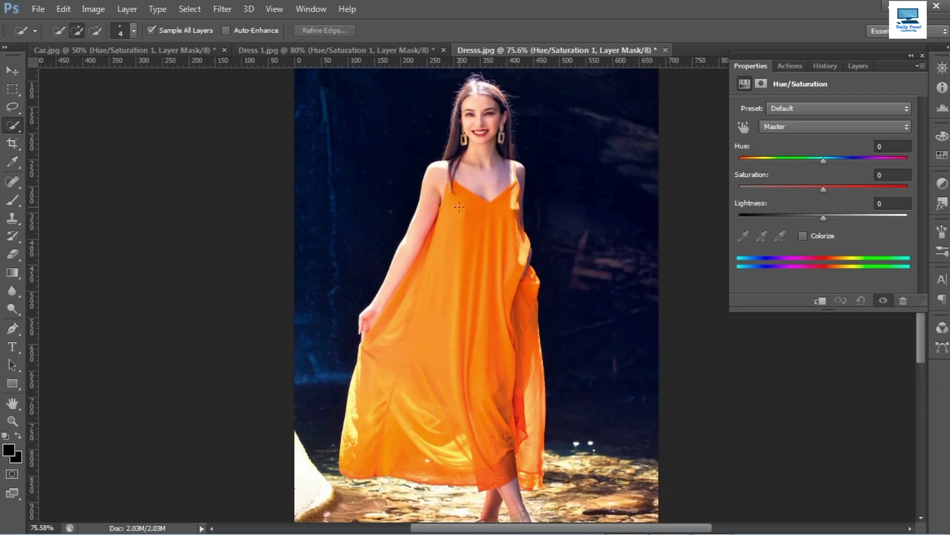
{"action": "scroll", "coordinate": [459, 208], "scroll_direction": "up", "scroll_amount": 1}
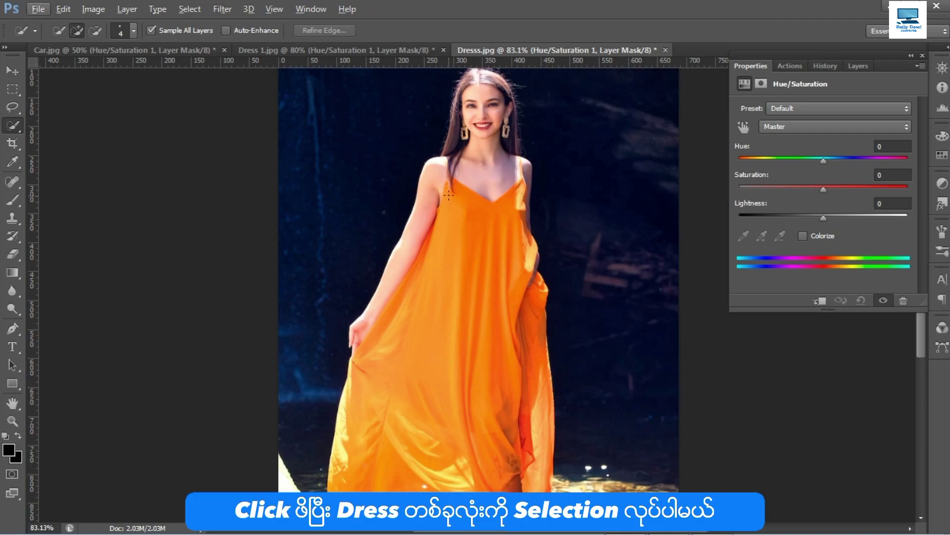
{"action": "left_click", "coordinate": [448, 188]}
{"action": "mouse_move", "coordinate": [478, 243]}
{"action": "left_mouse_down"}
{"action": "mouse_move", "coordinate": [465, 463]}
{"action": "mouse_move", "coordinate": [472, 294]}
{"action": "left_mouse_up"}
Step: Hold Alt for subtract mode and zoom around the selection edges, where the arm remains selected
{"action": "key", "text": "alt"}
{"action": "scroll", "coordinate": [443, 241], "scroll_direction": "up", "scroll_amount": 2}
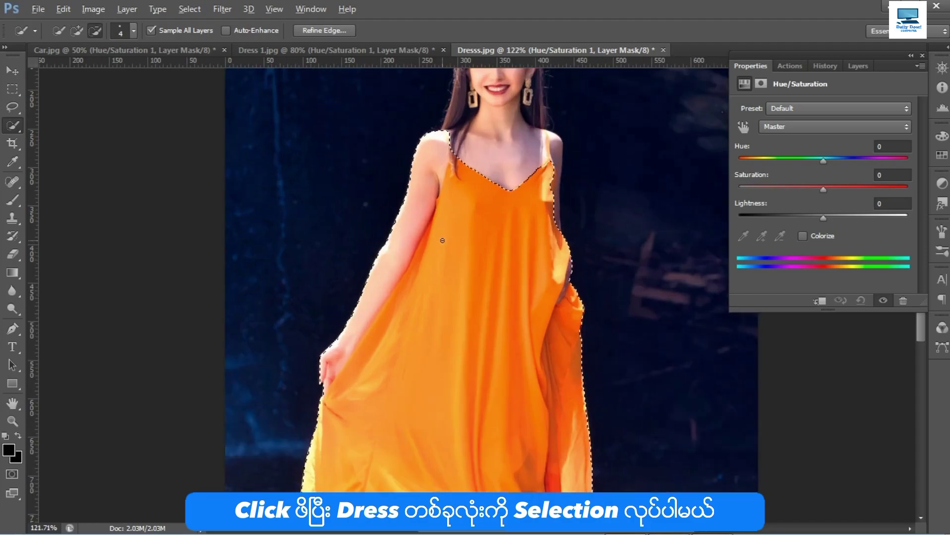
{"action": "scroll", "coordinate": [443, 241], "scroll_direction": "up", "scroll_amount": 2}
{"action": "scroll", "coordinate": [442, 241], "scroll_direction": "up", "scroll_amount": 2}
{"action": "scroll", "coordinate": [443, 241], "scroll_direction": "up", "scroll_amount": 2}
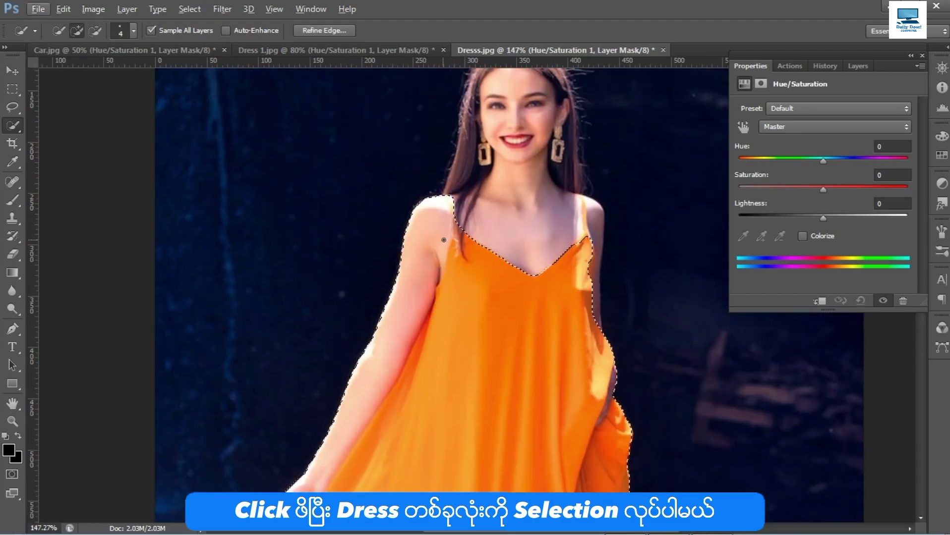
{"action": "scroll", "coordinate": [432, 199], "scroll_direction": "down", "scroll_amount": 1}
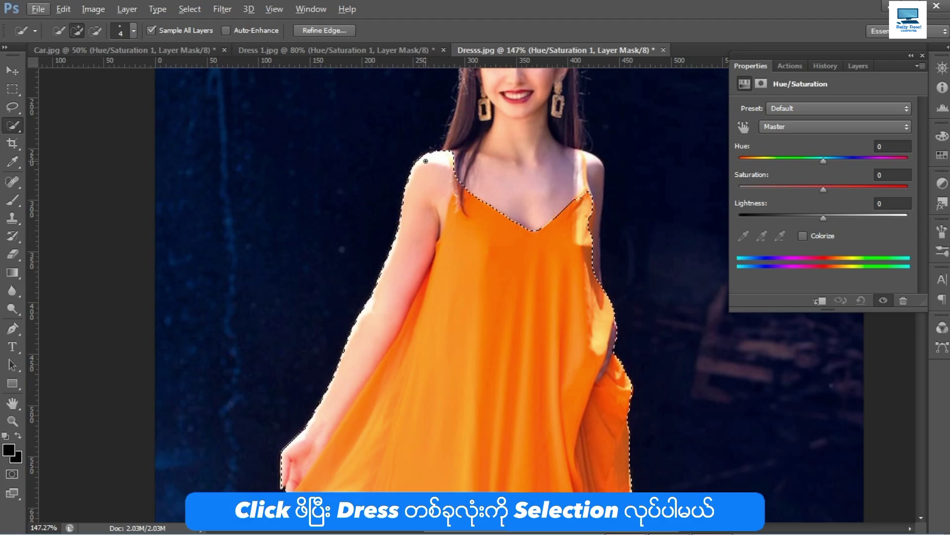
{"action": "scroll", "coordinate": [493, 255], "scroll_direction": "down", "scroll_amount": 2}
{"action": "scroll", "coordinate": [494, 255], "scroll_direction": "down", "scroll_amount": 4}
{"action": "scroll", "coordinate": [493, 255], "scroll_direction": "down", "scroll_amount": 3}
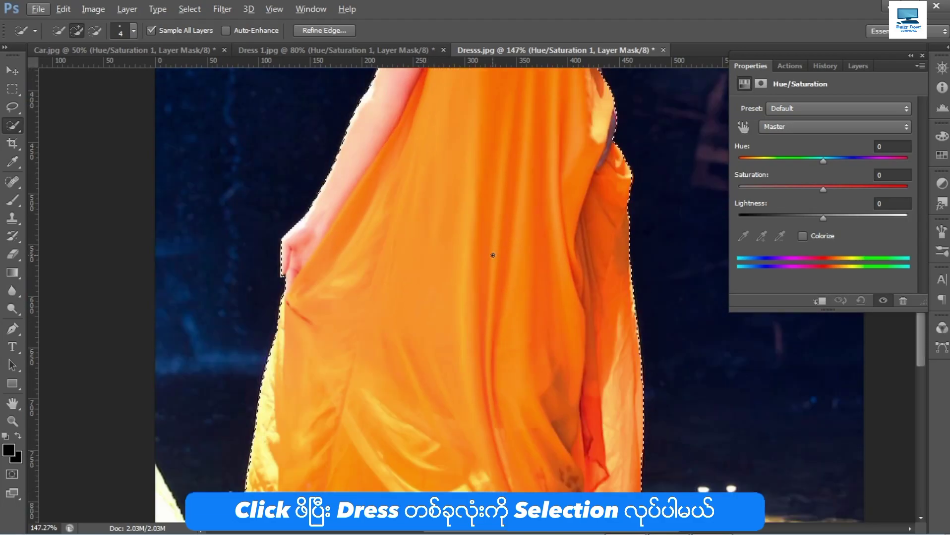
{"action": "scroll", "coordinate": [493, 255], "scroll_direction": "down", "scroll_amount": 4}
{"action": "scroll", "coordinate": [494, 255], "scroll_direction": "down", "scroll_amount": 2}
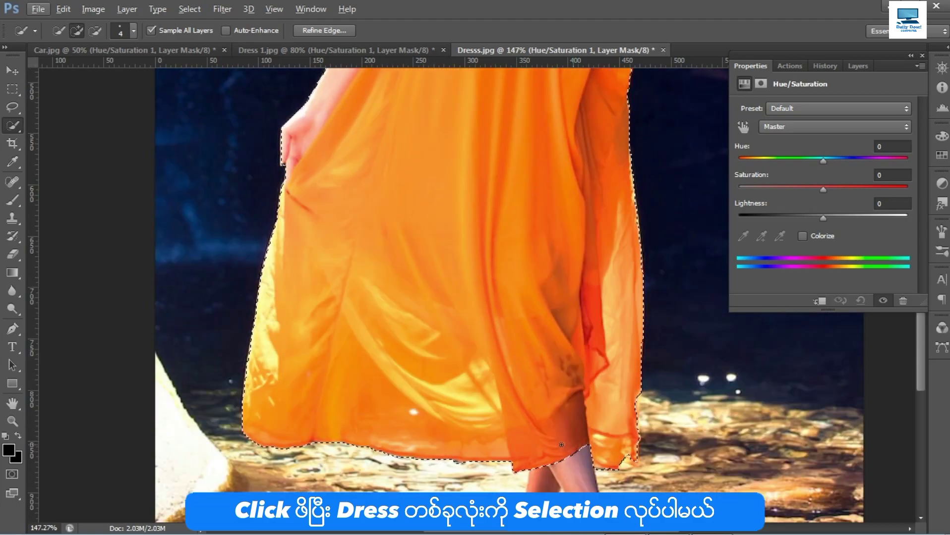
{"action": "scroll", "coordinate": [468, 379], "scroll_direction": "up", "scroll_amount": 2}
{"action": "scroll", "coordinate": [468, 379], "scroll_direction": "up", "scroll_amount": 3}
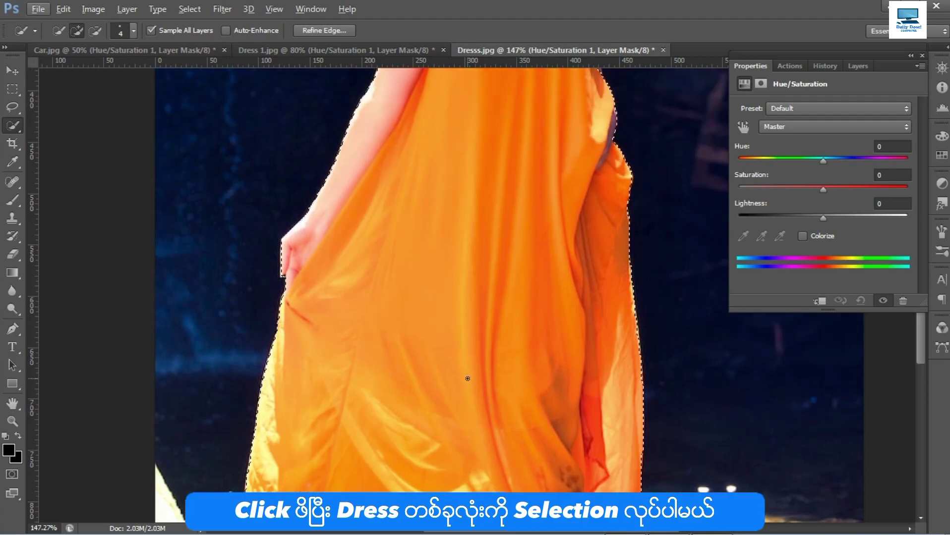
{"action": "scroll", "coordinate": [468, 379], "scroll_direction": "up", "scroll_amount": 1}
{"action": "scroll", "coordinate": [467, 378], "scroll_direction": "up", "scroll_amount": 3}
{"action": "scroll", "coordinate": [468, 379], "scroll_direction": "up", "scroll_amount": 2}
{"action": "scroll", "coordinate": [468, 379], "scroll_direction": "up", "scroll_amount": 1}
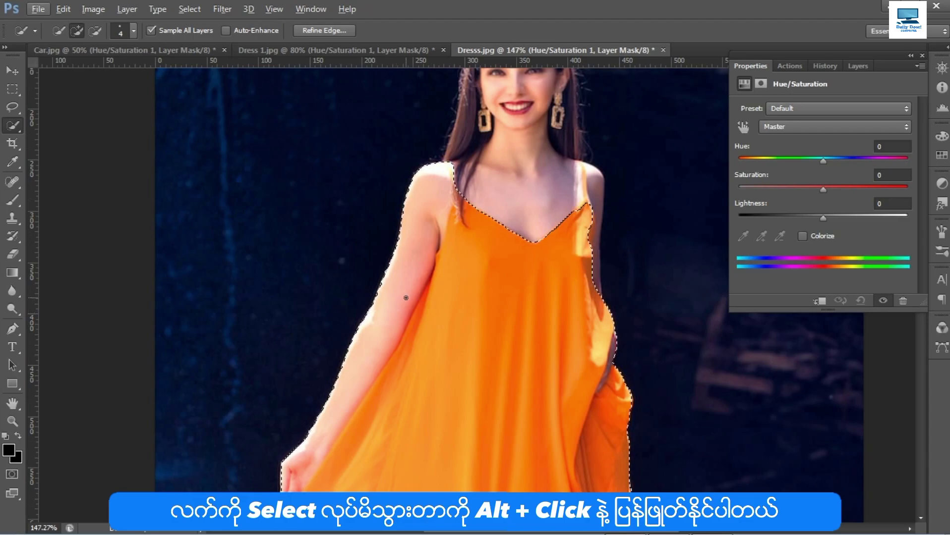
Step: Subtract the left arm from the dress selection and add back the dress edge beside it
{"action": "key", "text": "alt"}
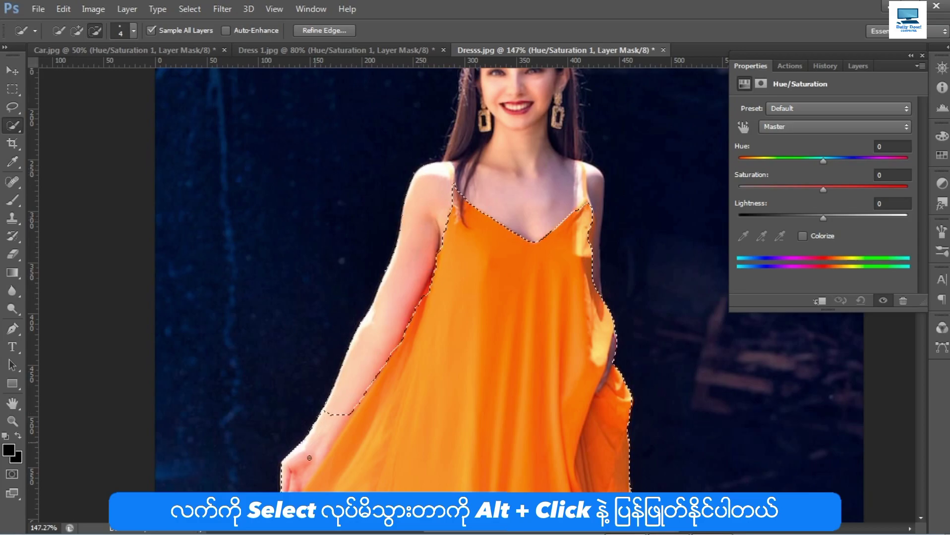
{"action": "left_click_drag", "start_coordinate": [326, 429], "coordinate": [348, 420]}
{"action": "scroll", "coordinate": [350, 419], "scroll_direction": "down", "scroll_amount": 1}
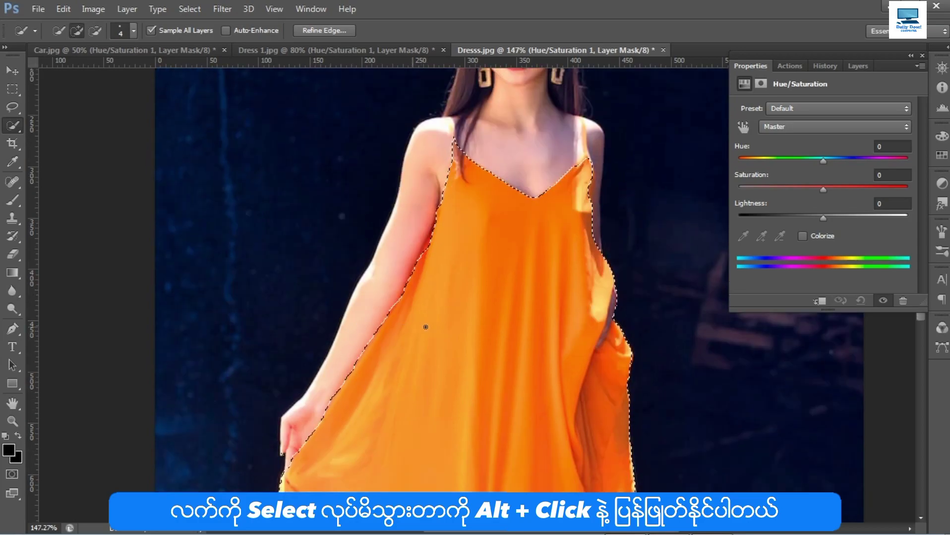
{"action": "scroll", "coordinate": [421, 308], "scroll_direction": "up", "scroll_amount": 1, "text": "alt"}
{"action": "scroll", "coordinate": [424, 310], "scroll_direction": "up", "scroll_amount": 1, "text": "alt"}
{"action": "scroll", "coordinate": [431, 313], "scroll_direction": "up", "scroll_amount": 1}
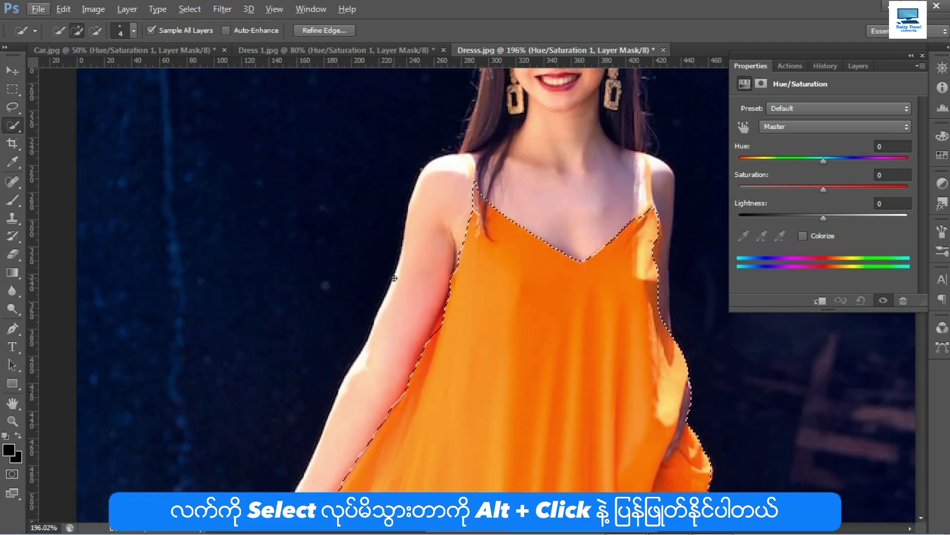
{"action": "scroll", "coordinate": [439, 312], "scroll_direction": "down", "scroll_amount": 1}
{"action": "scroll", "coordinate": [377, 342], "scroll_direction": "down", "scroll_amount": 1}
{"action": "scroll", "coordinate": [307, 366], "scroll_direction": "down", "scroll_amount": 1}
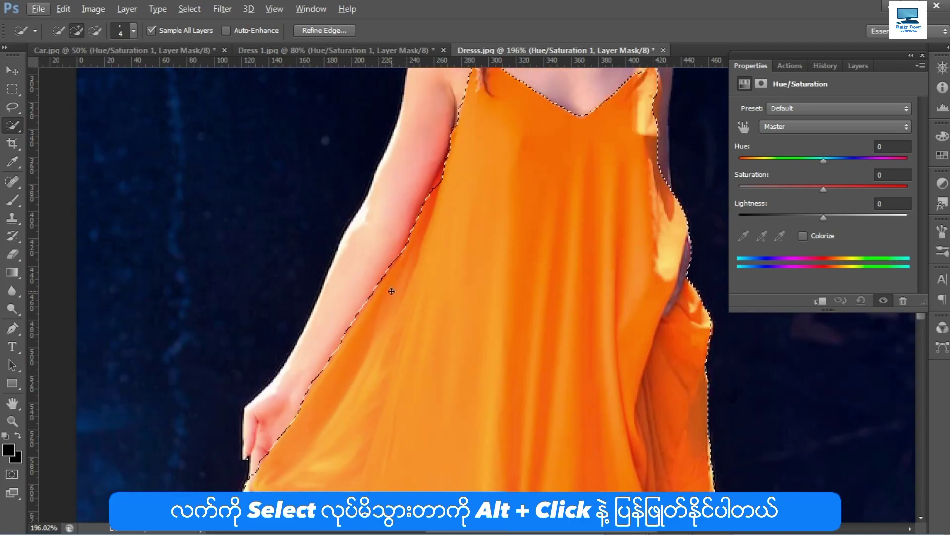
{"action": "scroll", "coordinate": [277, 373], "scroll_direction": "down", "scroll_amount": 1}
{"action": "scroll", "coordinate": [415, 301], "scroll_direction": "up", "scroll_amount": 1}
{"action": "scroll", "coordinate": [427, 283], "scroll_direction": "up", "scroll_amount": 1}
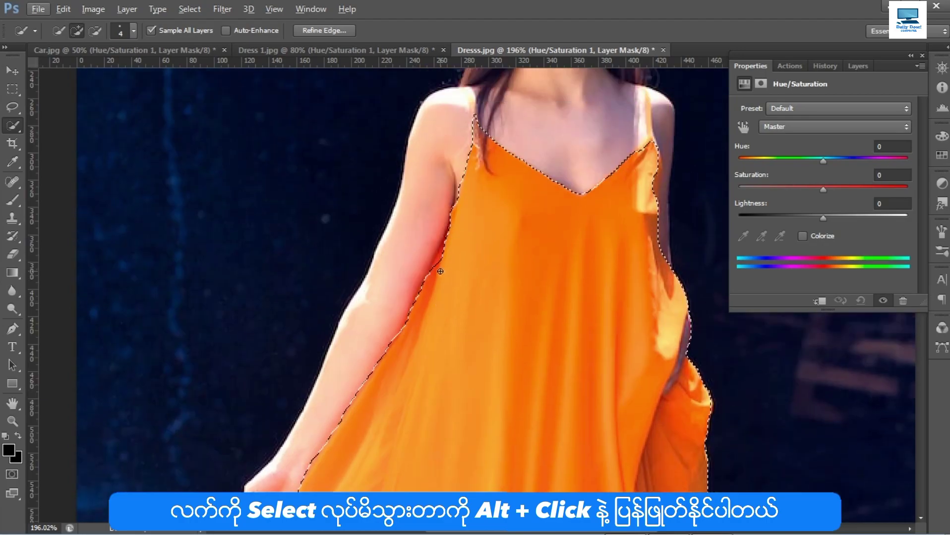
{"action": "scroll", "coordinate": [438, 264], "scroll_direction": "up", "scroll_amount": 1, "text": "alt"}
{"action": "scroll", "coordinate": [438, 263], "scroll_direction": "up", "scroll_amount": 4, "text": "alt"}
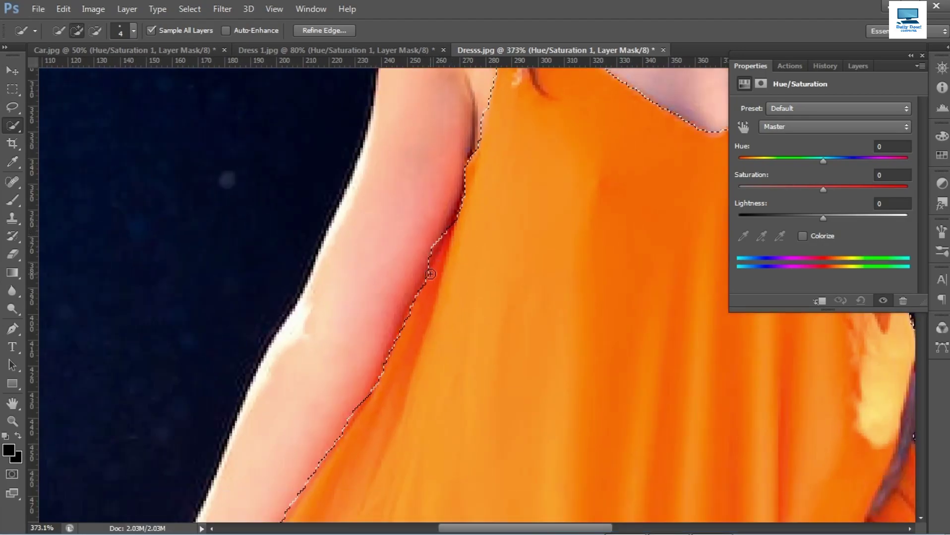
{"action": "left_click", "coordinate": [456, 246]}
Step: Add the right strap to the dress selection and remove the right shoulder
{"action": "scroll", "coordinate": [463, 240], "scroll_direction": "down", "scroll_amount": 1, "text": "alt"}
{"action": "scroll", "coordinate": [471, 237], "scroll_direction": "down", "scroll_amount": 1, "text": "alt"}
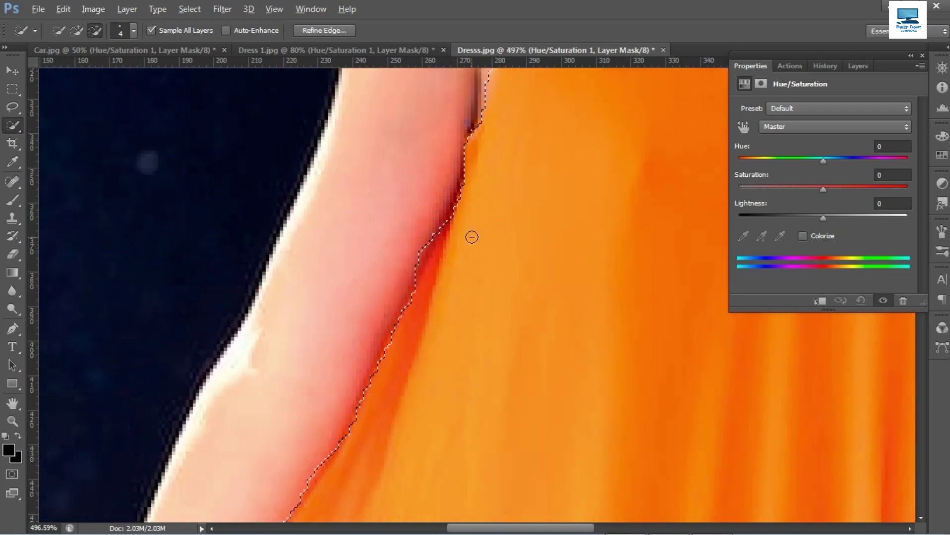
{"action": "scroll", "coordinate": [471, 237], "scroll_direction": "down", "scroll_amount": 1, "text": "alt"}
{"action": "scroll", "coordinate": [471, 236], "scroll_direction": "down", "scroll_amount": 1, "text": "alt"}
{"action": "scroll", "coordinate": [505, 237], "scroll_direction": "up", "scroll_amount": 2}
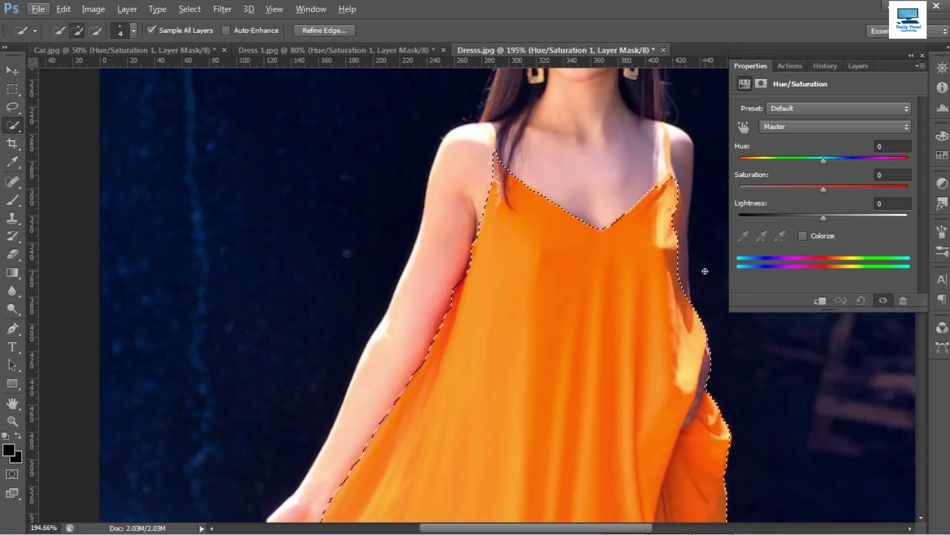
{"action": "scroll", "coordinate": [677, 201], "scroll_direction": "up", "scroll_amount": 1, "text": "alt"}
{"action": "scroll", "coordinate": [677, 198], "scroll_direction": "up", "scroll_amount": 1, "text": "alt"}
{"action": "scroll", "coordinate": [679, 196], "scroll_direction": "up", "scroll_amount": 1, "text": "alt"}
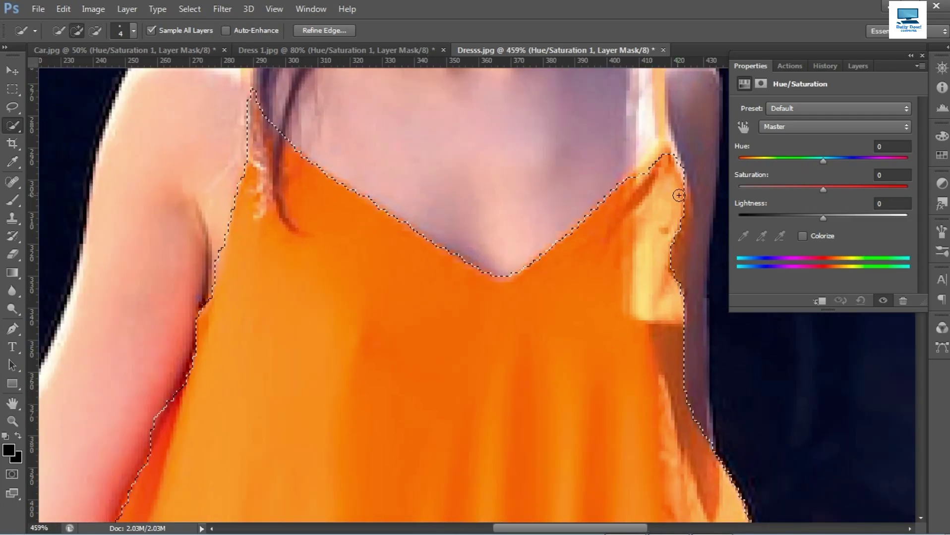
{"action": "scroll", "coordinate": [692, 163], "scroll_direction": "down", "scroll_amount": 2, "text": "alt"}
{"action": "scroll", "coordinate": [689, 164], "scroll_direction": "down", "scroll_amount": 1, "text": "alt"}
{"action": "scroll", "coordinate": [689, 165], "scroll_direction": "up", "scroll_amount": 1, "text": "alt"}
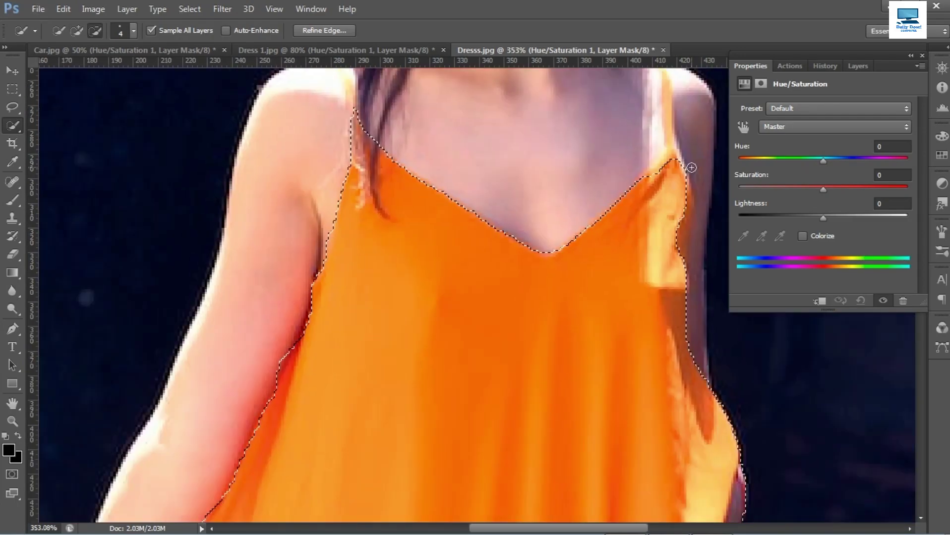
{"action": "scroll", "coordinate": [691, 168], "scroll_direction": "up", "scroll_amount": 1, "text": "alt"}
{"action": "scroll", "coordinate": [692, 168], "scroll_direction": "up", "scroll_amount": 1}
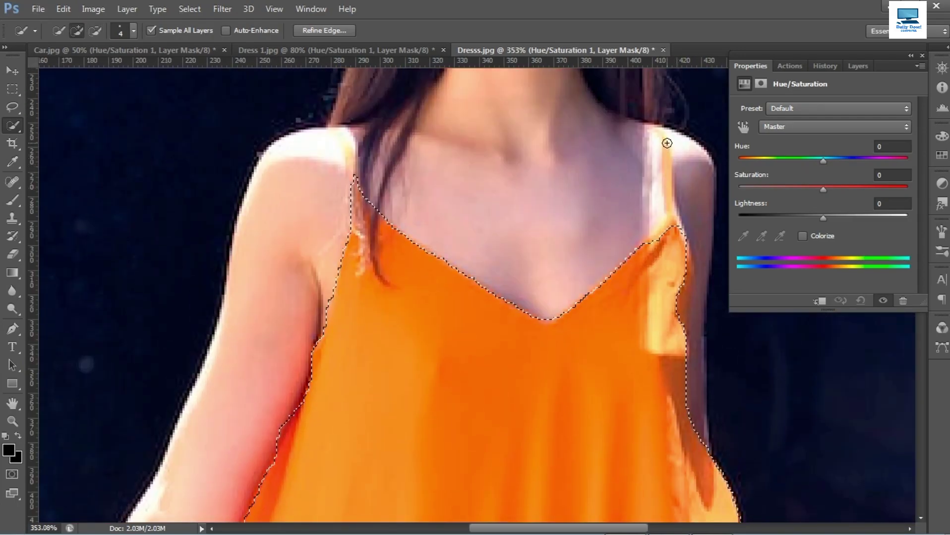
{"action": "left_click_drag", "start_coordinate": [664, 148], "coordinate": [705, 160]}
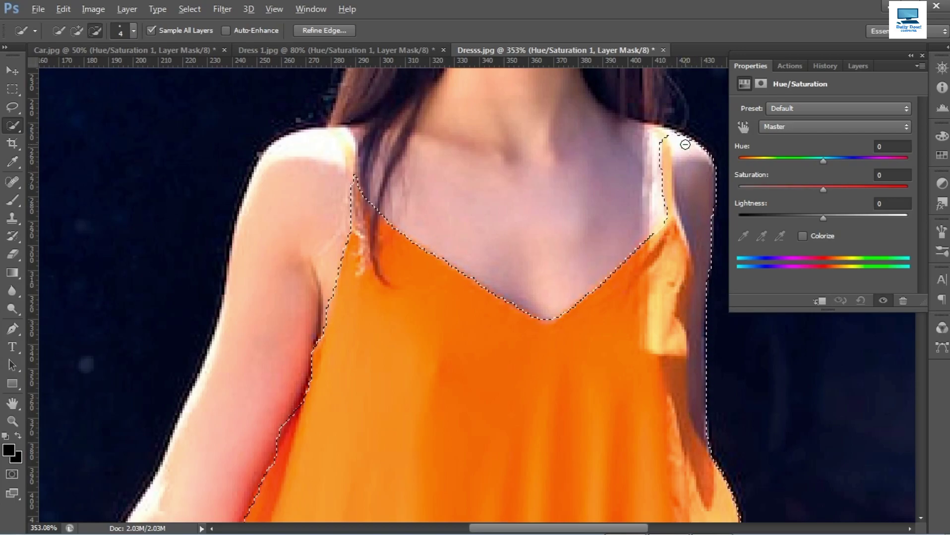
{"action": "key", "text": "alt"}
{"action": "mouse_move", "coordinate": [682, 139]}
{"action": "left_mouse_down"}
{"action": "mouse_move", "coordinate": [703, 311]}
{"action": "mouse_move", "coordinate": [705, 156]}
{"action": "left_mouse_up"}
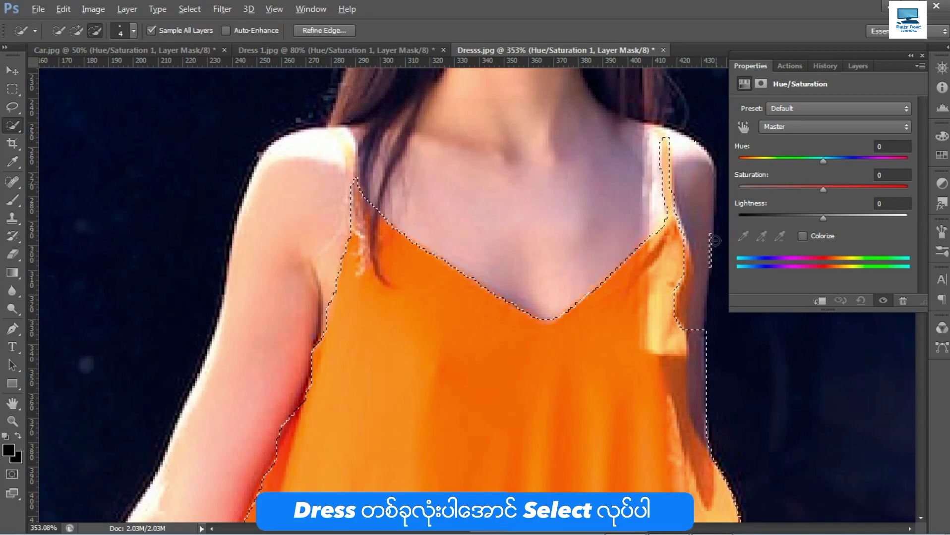
Step: Trim the selection away from the right arm, removing a stray speck and restoring the dress edge
{"action": "left_click_drag", "start_coordinate": [707, 273], "coordinate": [701, 329]}
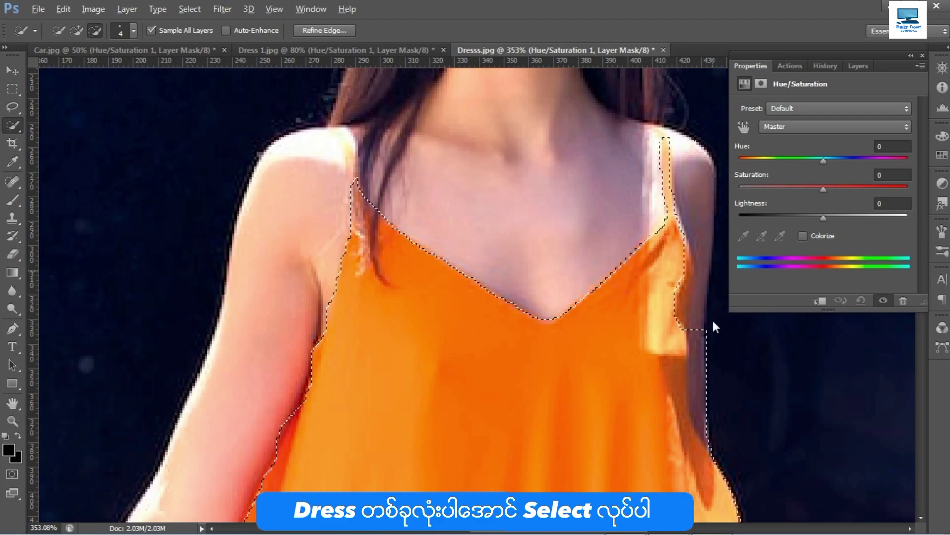
{"action": "left_click", "coordinate": [713, 243]}
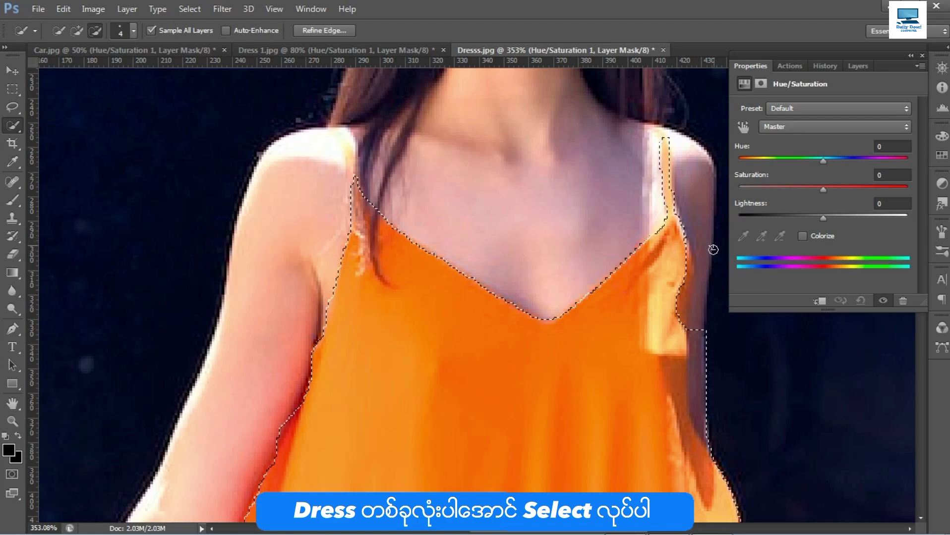
{"action": "left_click_drag", "start_coordinate": [702, 333], "coordinate": [704, 423]}
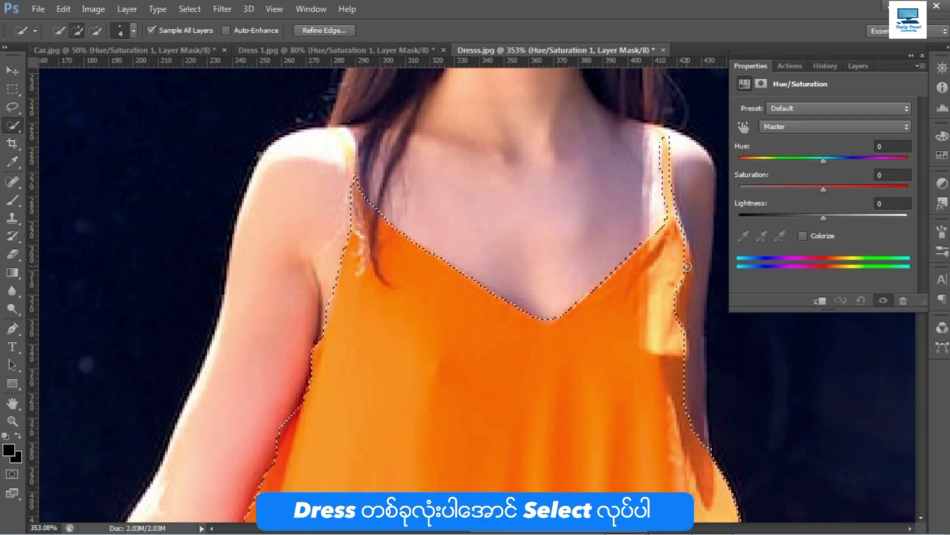
{"action": "left_click_drag", "start_coordinate": [686, 306], "coordinate": [691, 277]}
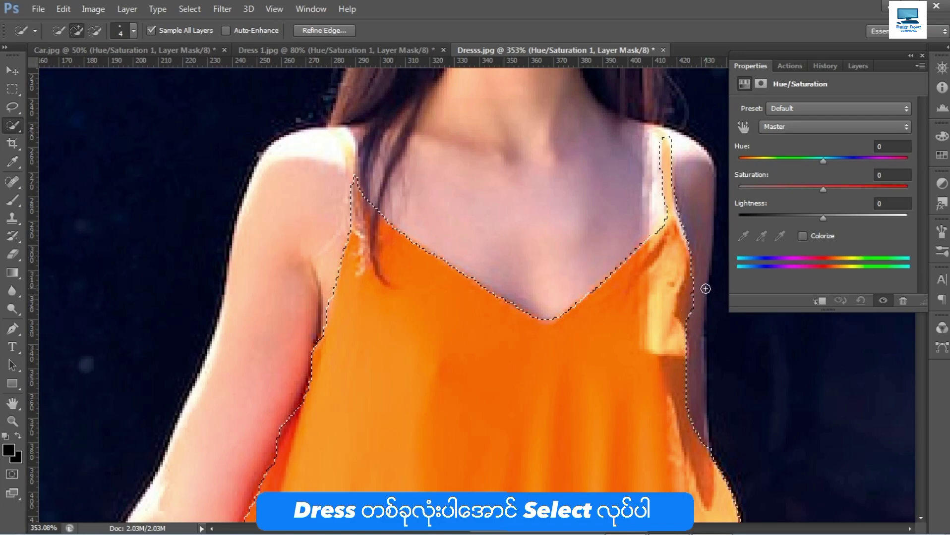
Step: Trim the dress's right edge and exclude the grey-purple strap from the selection
{"action": "scroll", "coordinate": [677, 264], "scroll_direction": "down", "scroll_amount": 2}
{"action": "scroll", "coordinate": [676, 264], "scroll_direction": "down", "scroll_amount": 1}
{"action": "scroll", "coordinate": [694, 318], "scroll_direction": "down", "scroll_amount": 1}
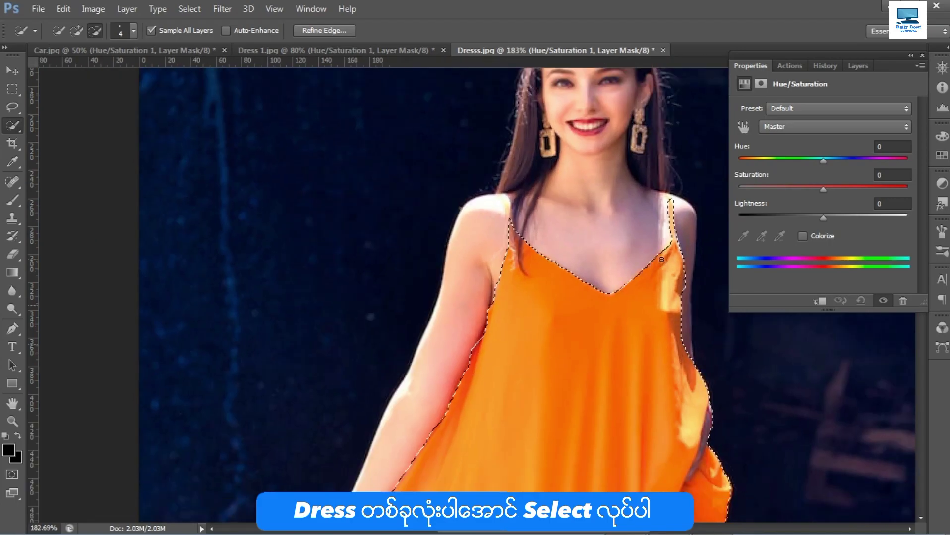
{"action": "scroll", "coordinate": [716, 372], "scroll_direction": "down", "scroll_amount": 2}
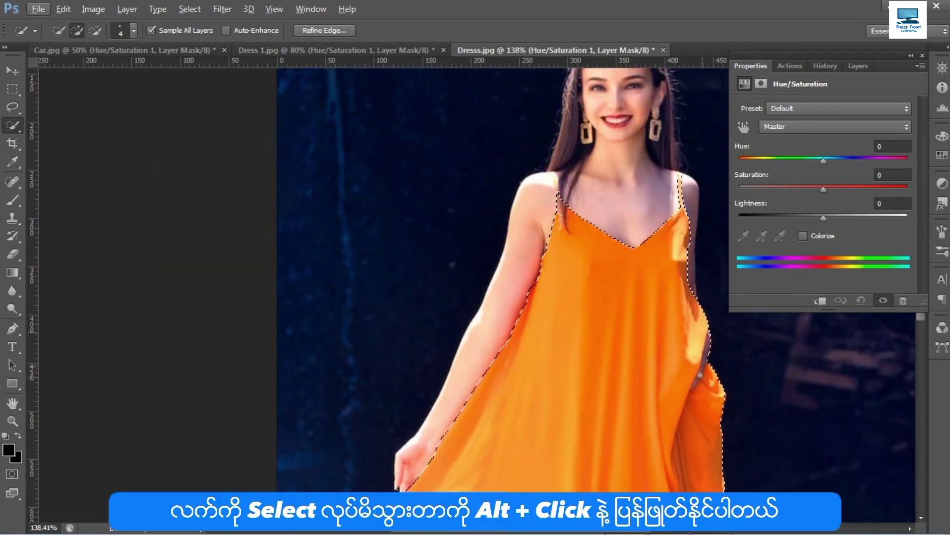
{"action": "scroll", "coordinate": [714, 362], "scroll_direction": "down", "scroll_amount": 2}
{"action": "scroll", "coordinate": [711, 350], "scroll_direction": "up", "scroll_amount": 1}
{"action": "scroll", "coordinate": [711, 343], "scroll_direction": "up", "scroll_amount": 2}
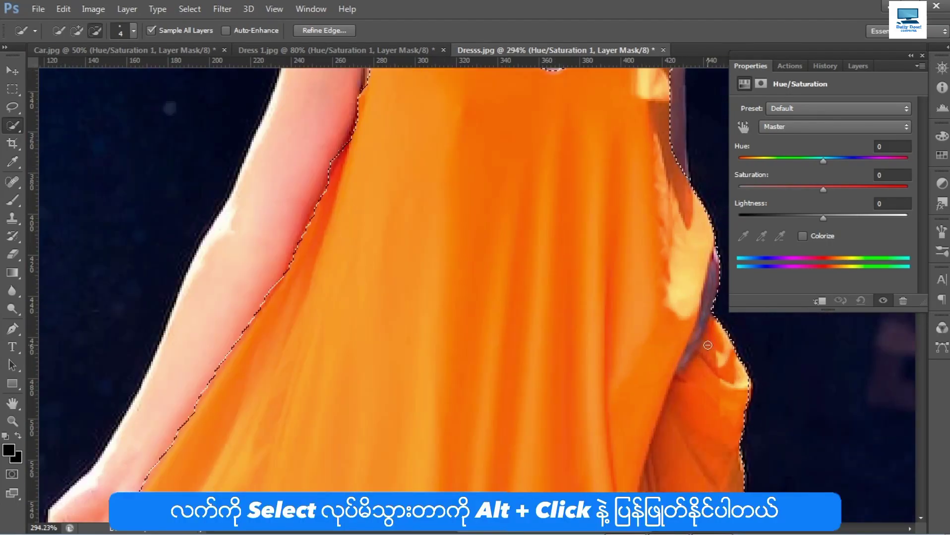
{"action": "scroll", "coordinate": [711, 337], "scroll_direction": "up", "scroll_amount": 1}
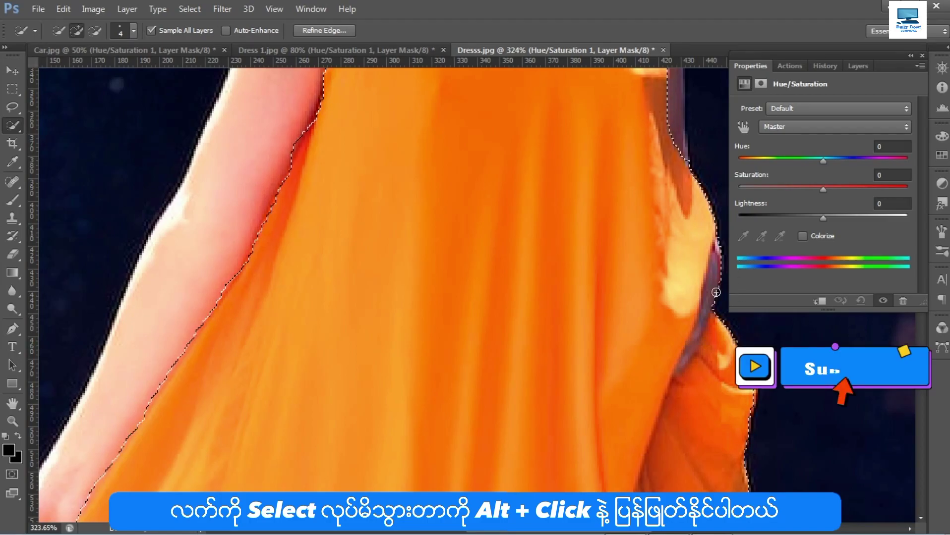
{"action": "scroll", "coordinate": [684, 293], "scroll_direction": "left", "scroll_amount": 1}
{"action": "scroll", "coordinate": [684, 293], "scroll_direction": "right", "scroll_amount": 2}
{"action": "scroll", "coordinate": [679, 293], "scroll_direction": "right", "scroll_amount": 1}
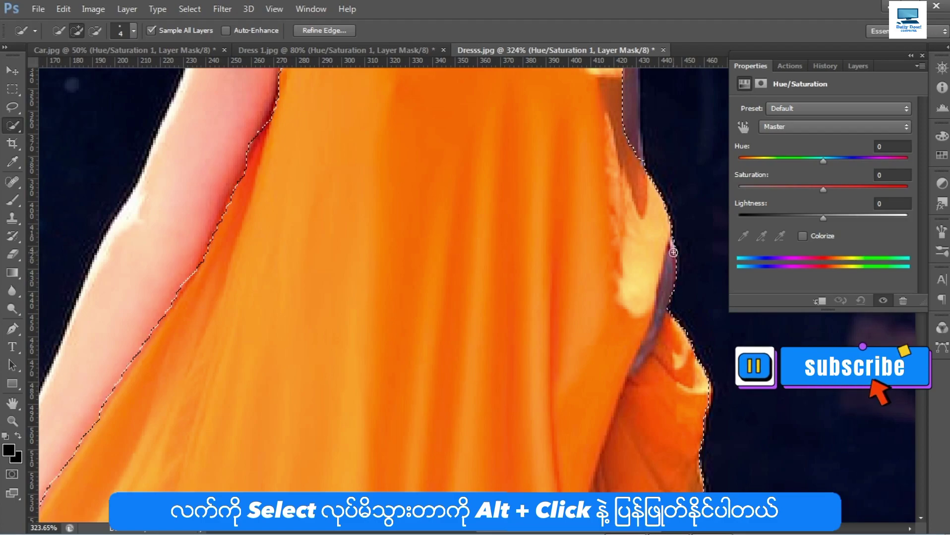
{"action": "left_click", "coordinate": [672, 263], "text": "alt"}
{"action": "left_click_drag", "start_coordinate": [672, 267], "coordinate": [635, 372]}
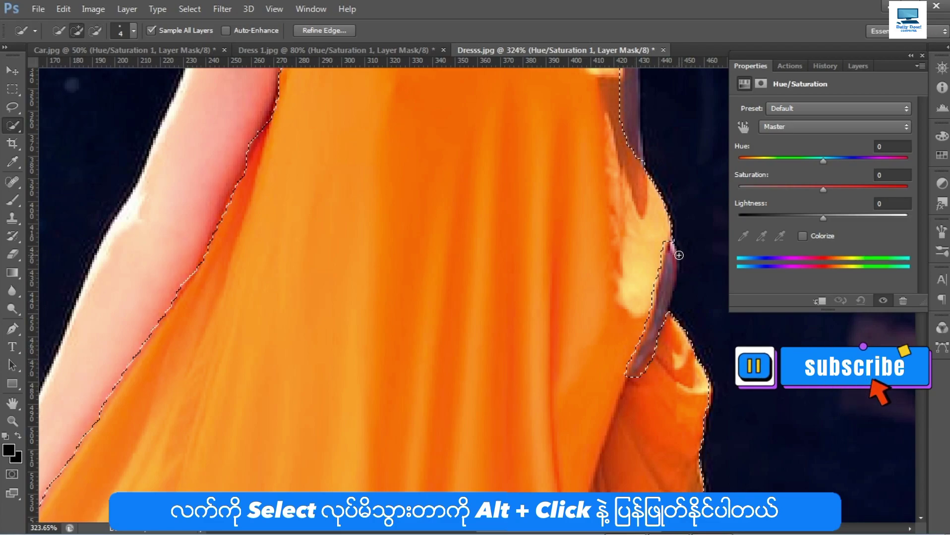
Step: Zoom out to the whole dress and show the Layers panel with Hue/Saturation 1 above Background
{"action": "key", "text": "alt"}
{"action": "scroll", "coordinate": [660, 247], "scroll_direction": "down", "scroll_amount": 2}
{"action": "scroll", "coordinate": [649, 238], "scroll_direction": "down", "scroll_amount": 2}
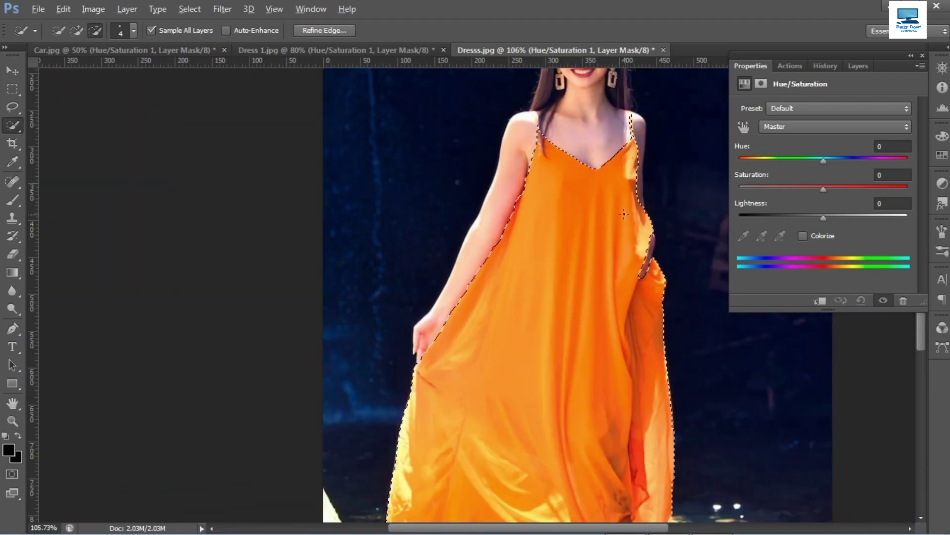
{"action": "scroll", "coordinate": [634, 223], "scroll_direction": "down", "scroll_amount": 1}
{"action": "scroll", "coordinate": [624, 213], "scroll_direction": "down", "scroll_amount": 1}
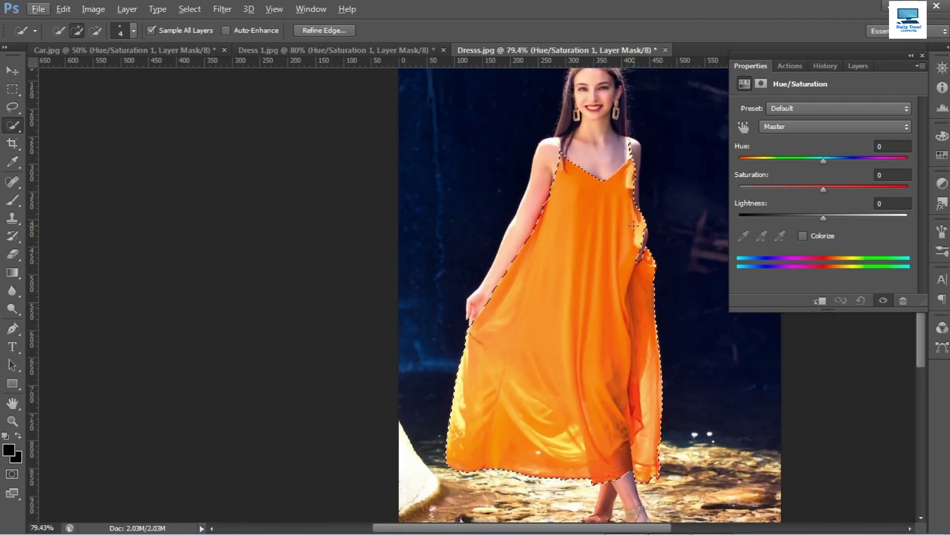
{"action": "scroll", "coordinate": [637, 230], "scroll_direction": "right", "scroll_amount": 1}
{"action": "scroll", "coordinate": [639, 233], "scroll_direction": "right", "scroll_amount": 1}
{"action": "scroll", "coordinate": [613, 223], "scroll_direction": "down", "scroll_amount": 1}
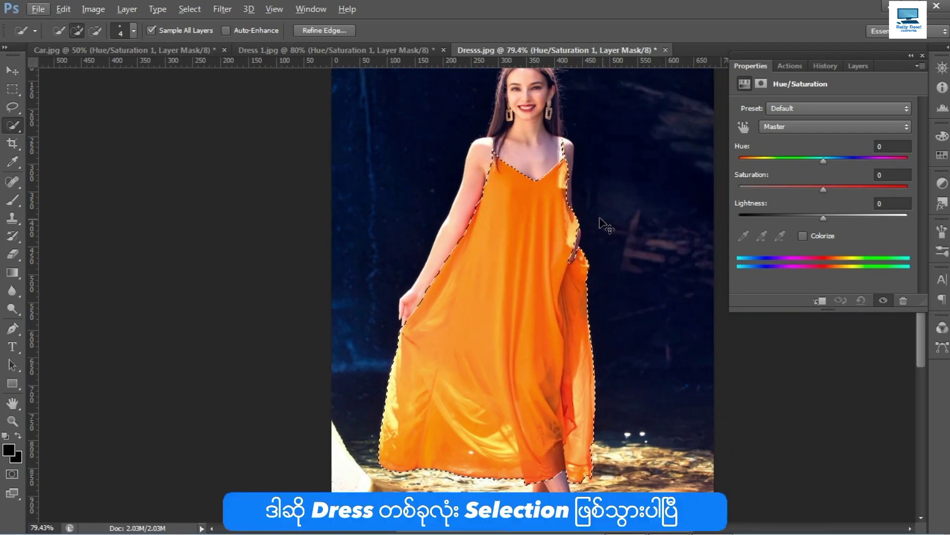
{"action": "scroll", "coordinate": [594, 221], "scroll_direction": "down", "scroll_amount": 1}
{"action": "scroll", "coordinate": [585, 217], "scroll_direction": "up", "scroll_amount": 1}
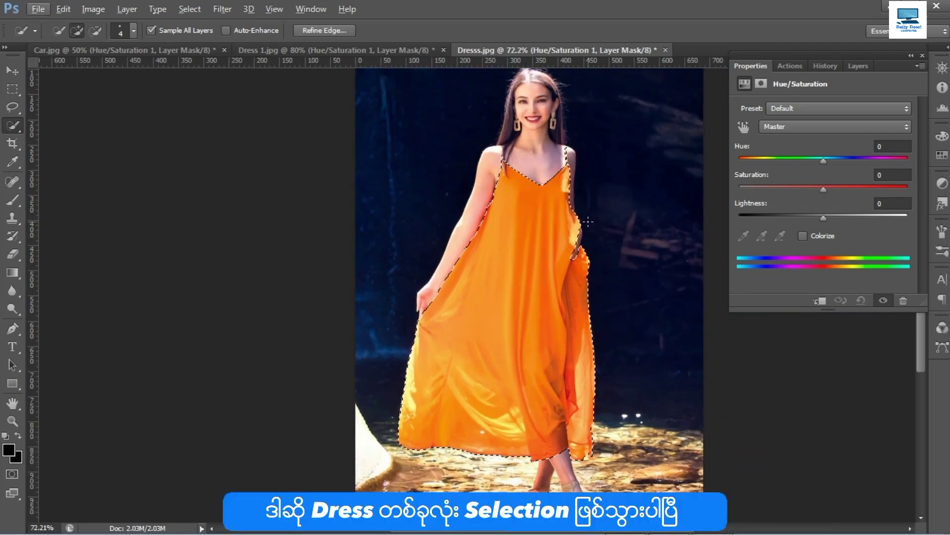
{"action": "scroll", "coordinate": [588, 221], "scroll_direction": "up", "scroll_amount": 1}
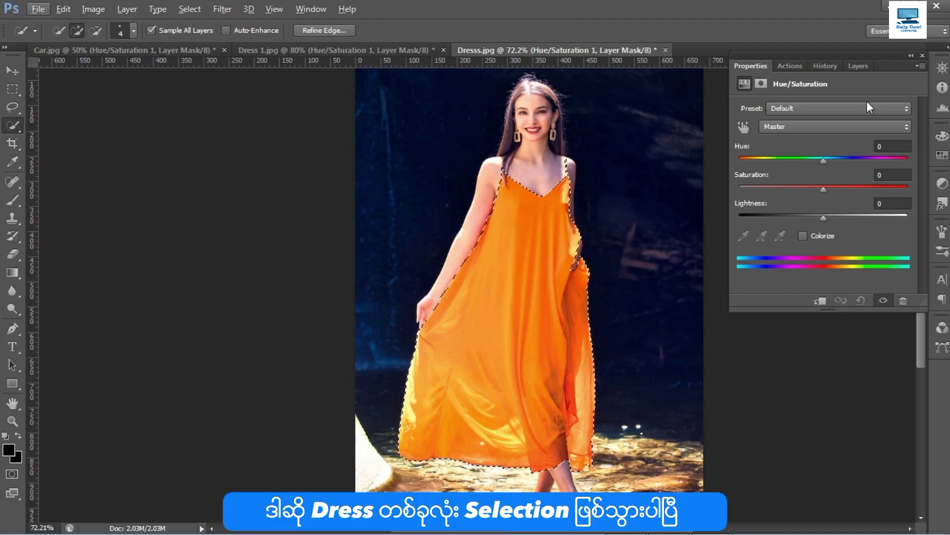
{"action": "left_click", "coordinate": [858, 66]}
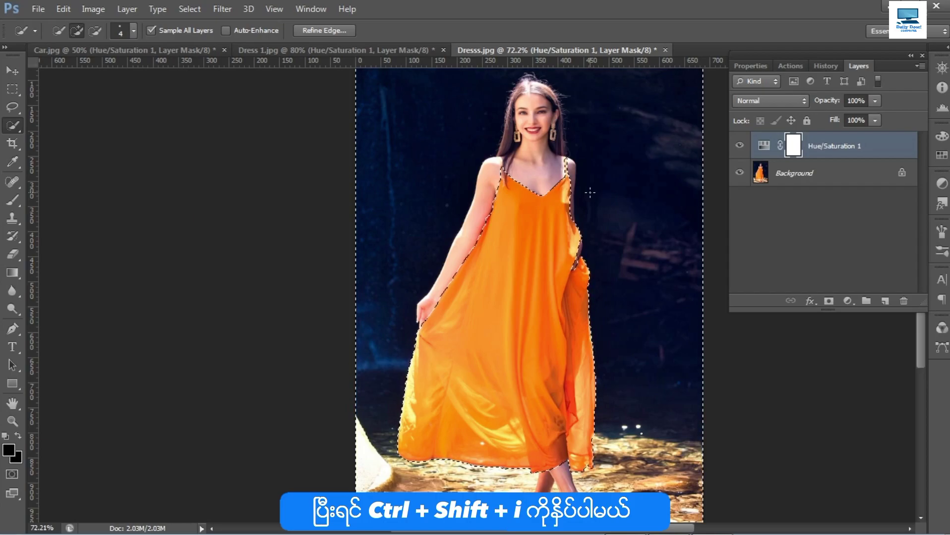
Step: Set the foreground colour to black (000000) in the Color Picker
{"action": "scroll", "coordinate": [590, 193], "scroll_direction": "up", "scroll_amount": 1}
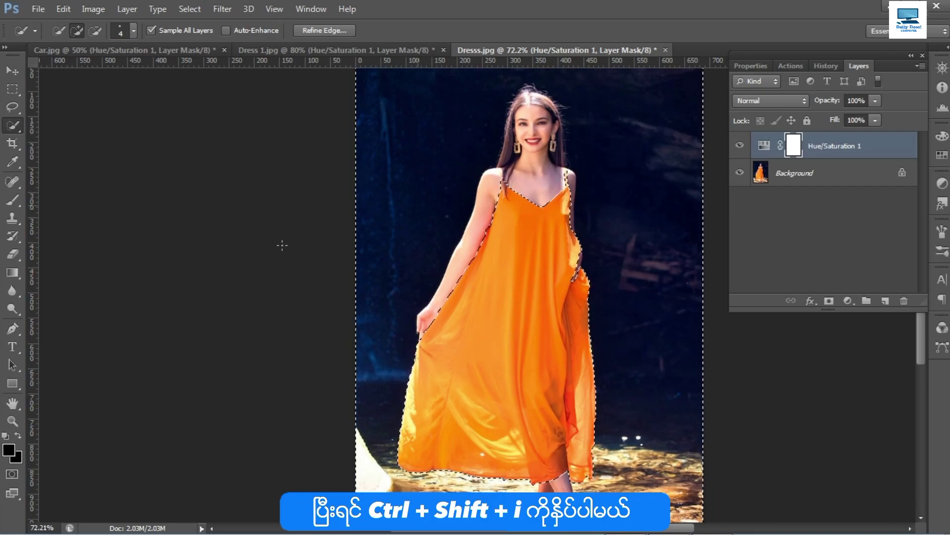
{"action": "left_click", "coordinate": [7, 451]}
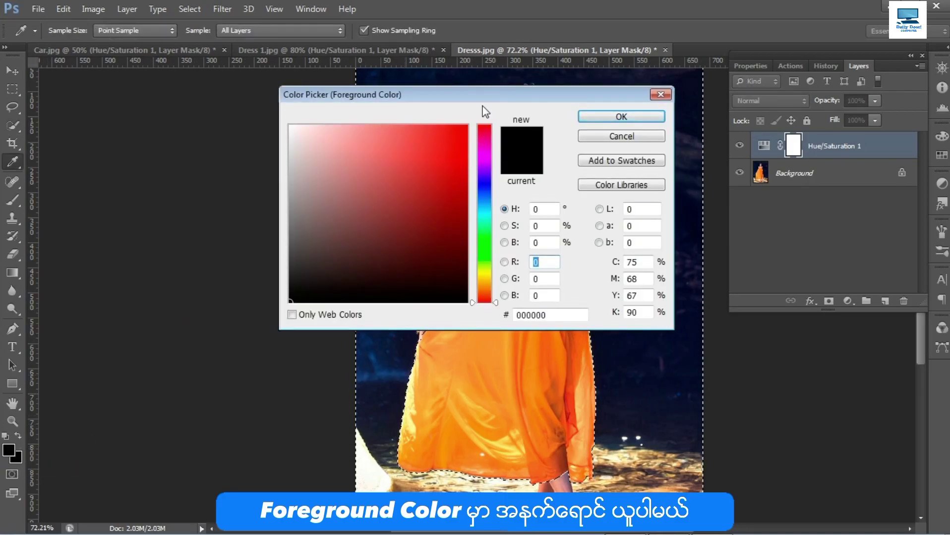
{"action": "left_click_drag", "start_coordinate": [480, 94], "coordinate": [461, 124]}
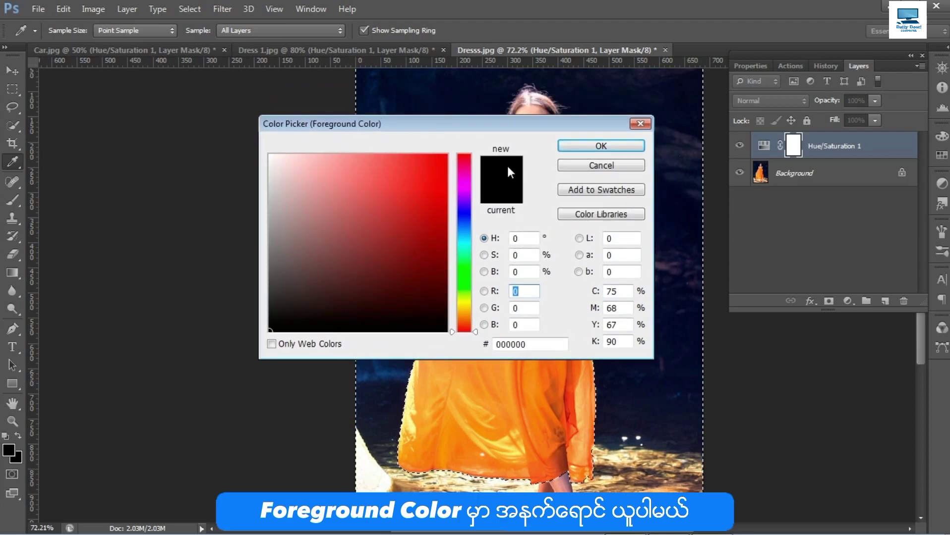
{"action": "left_click", "coordinate": [610, 148]}
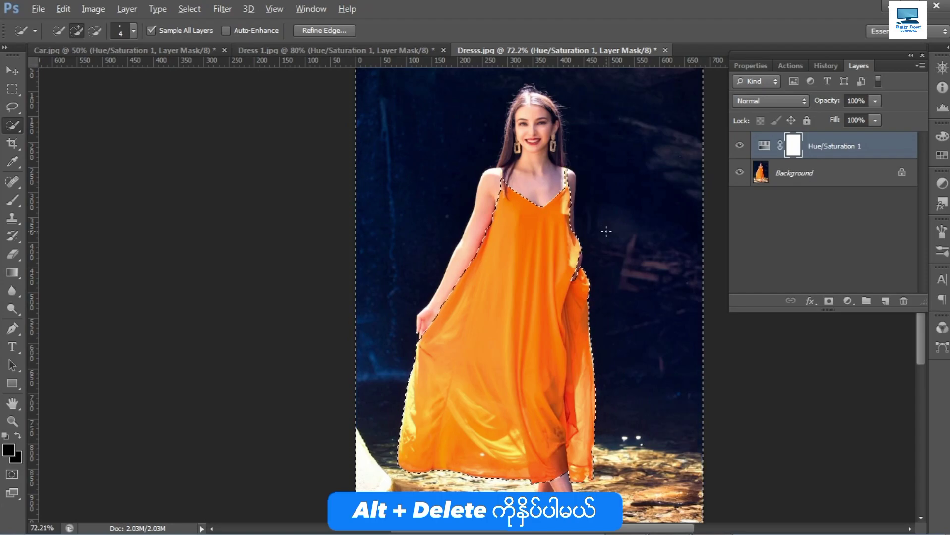
Step: Fill the Hue/Saturation mask with black using Alt+Delete, then deselect with Ctrl+D
{"action": "key", "text": "alt+Delete"}
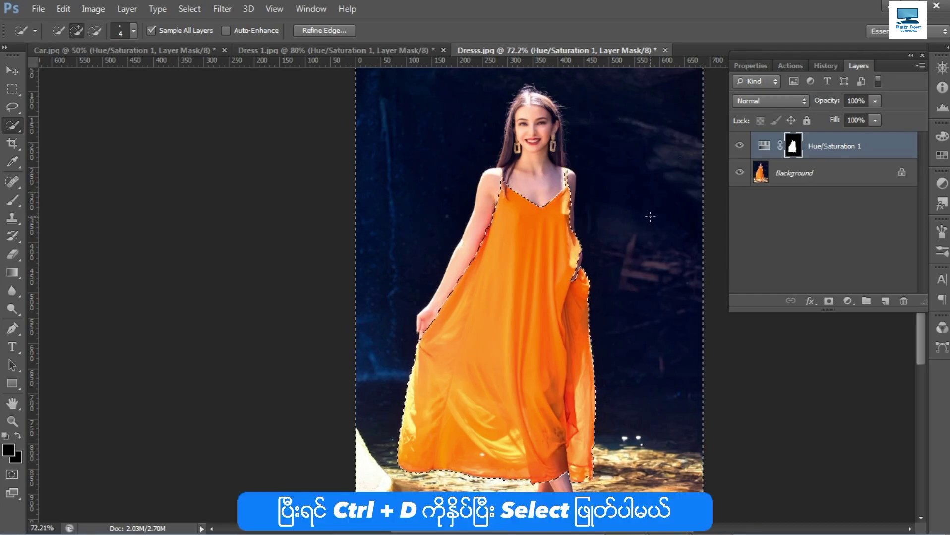
{"action": "key", "text": "ctrl+d"}
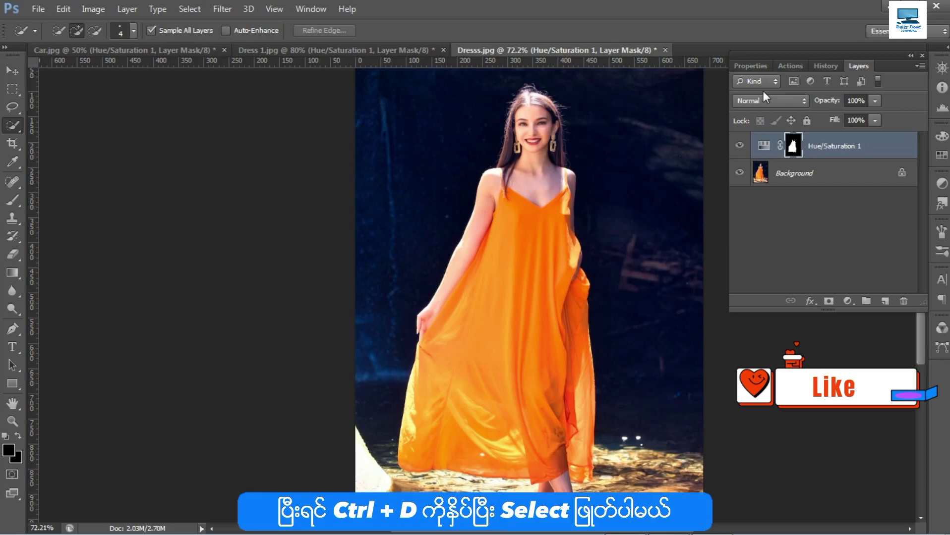
Step: Shift the Master hue to +24 so the dress turns yellow, and zoom to inspect it
{"action": "left_click", "coordinate": [754, 64]}
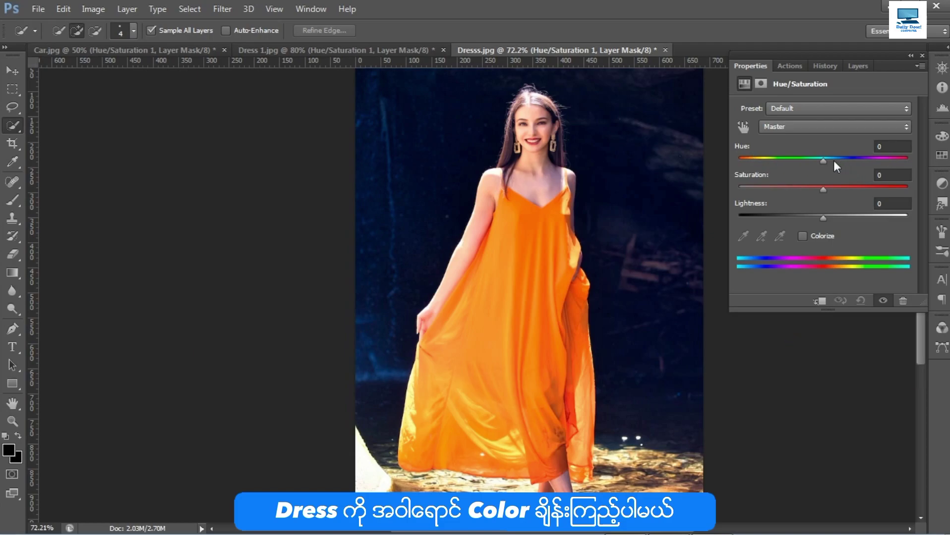
{"action": "mouse_move", "coordinate": [823, 159]}
{"action": "left_mouse_down"}
{"action": "mouse_move", "coordinate": [861, 159]}
{"action": "mouse_move", "coordinate": [843, 161]}
{"action": "left_mouse_up"}
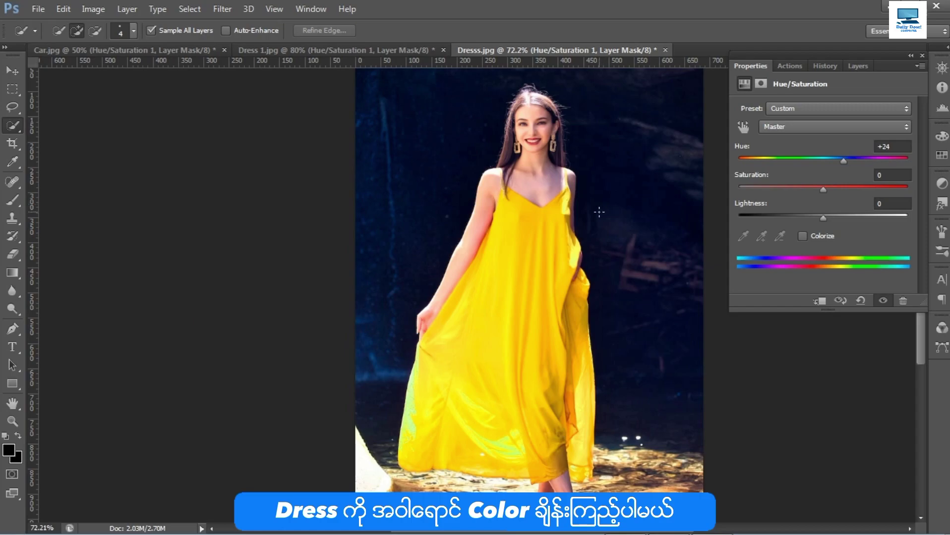
{"action": "scroll", "coordinate": [598, 213], "scroll_direction": "down", "scroll_amount": 1}
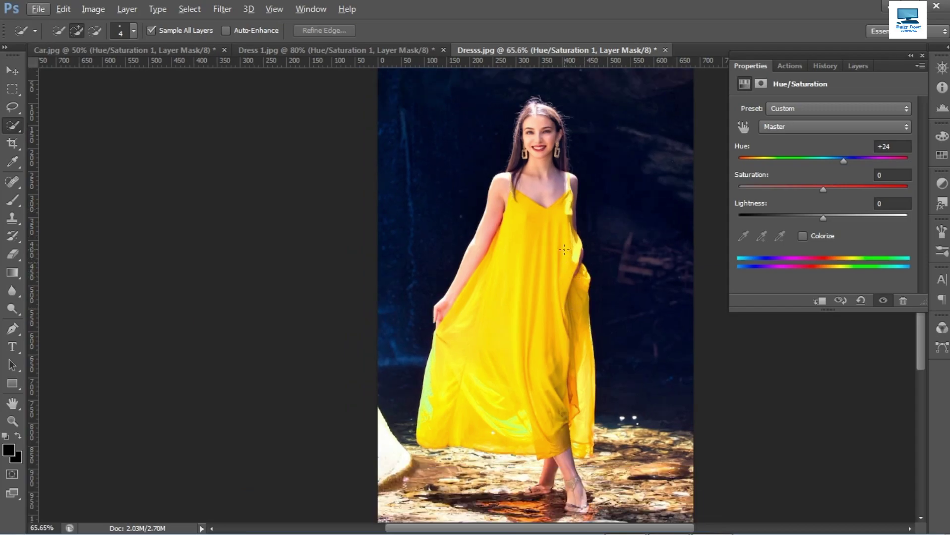
{"action": "scroll", "coordinate": [570, 166], "scroll_direction": "up", "scroll_amount": 2}
{"action": "scroll", "coordinate": [555, 156], "scroll_direction": "up", "scroll_amount": 4}
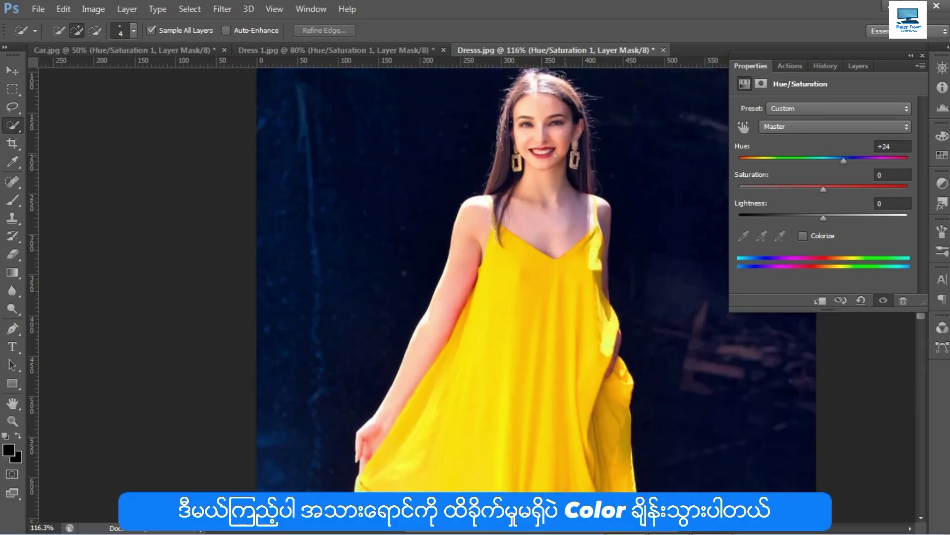
{"action": "scroll", "coordinate": [518, 177], "scroll_direction": "down", "scroll_amount": 2}
{"action": "scroll", "coordinate": [516, 184], "scroll_direction": "down", "scroll_amount": 2}
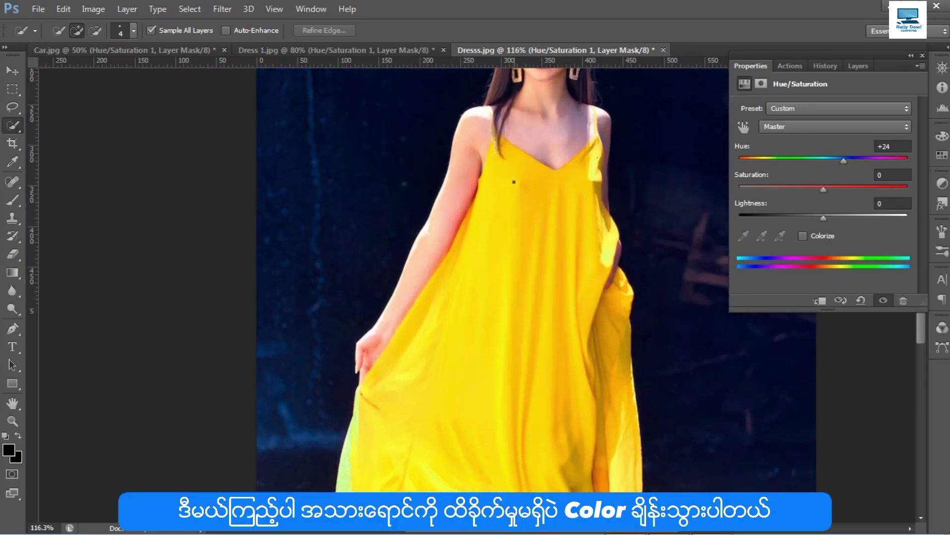
{"action": "scroll", "coordinate": [503, 257], "scroll_direction": "down", "scroll_amount": 3}
{"action": "scroll", "coordinate": [516, 263], "scroll_direction": "down", "scroll_amount": 3}
{"action": "scroll", "coordinate": [526, 273], "scroll_direction": "down", "scroll_amount": 2}
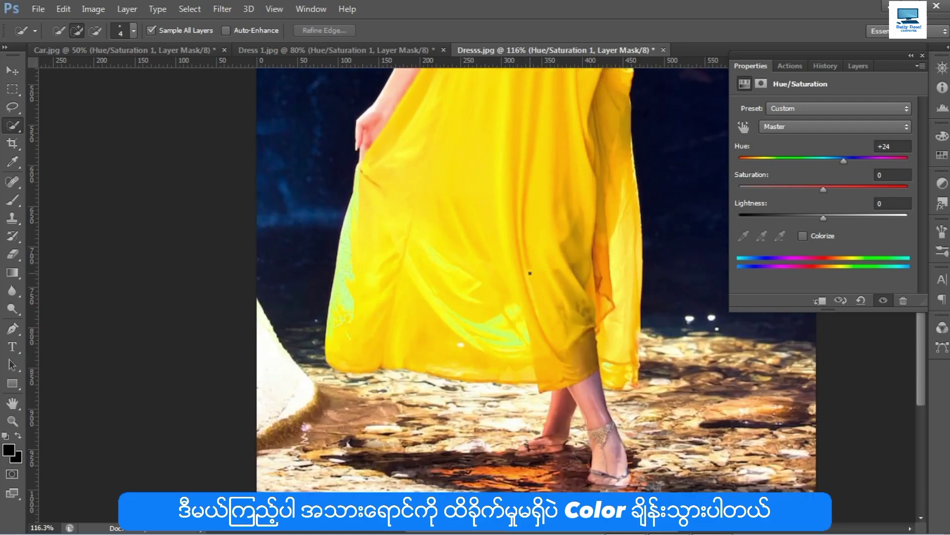
Step: Hide the Hue/Saturation layer to compare against the original orange dress
{"action": "scroll", "coordinate": [524, 277], "scroll_direction": "up", "scroll_amount": 2}
{"action": "scroll", "coordinate": [524, 263], "scroll_direction": "up", "scroll_amount": 3}
{"action": "scroll", "coordinate": [524, 258], "scroll_direction": "down", "scroll_amount": 3}
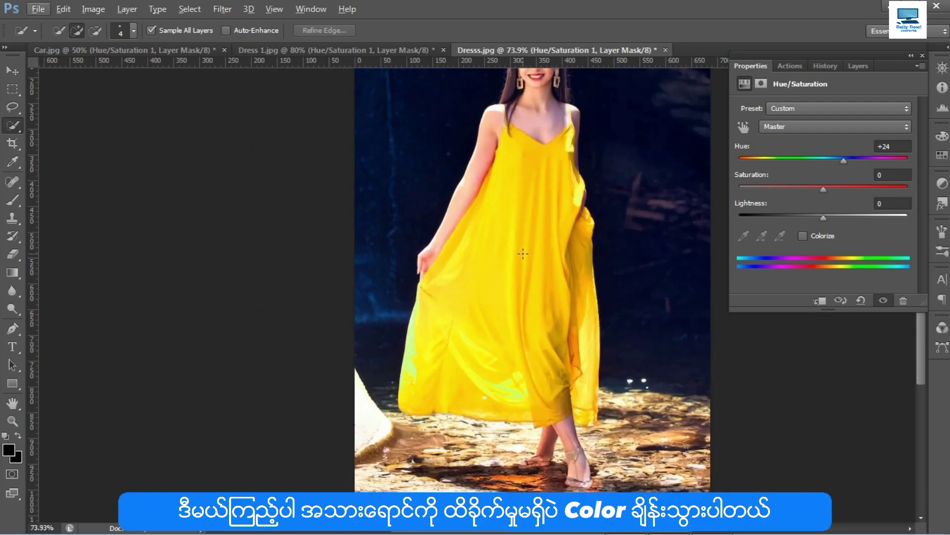
{"action": "scroll", "coordinate": [518, 252], "scroll_direction": "down", "scroll_amount": 1}
{"action": "scroll", "coordinate": [496, 245], "scroll_direction": "up", "scroll_amount": 1}
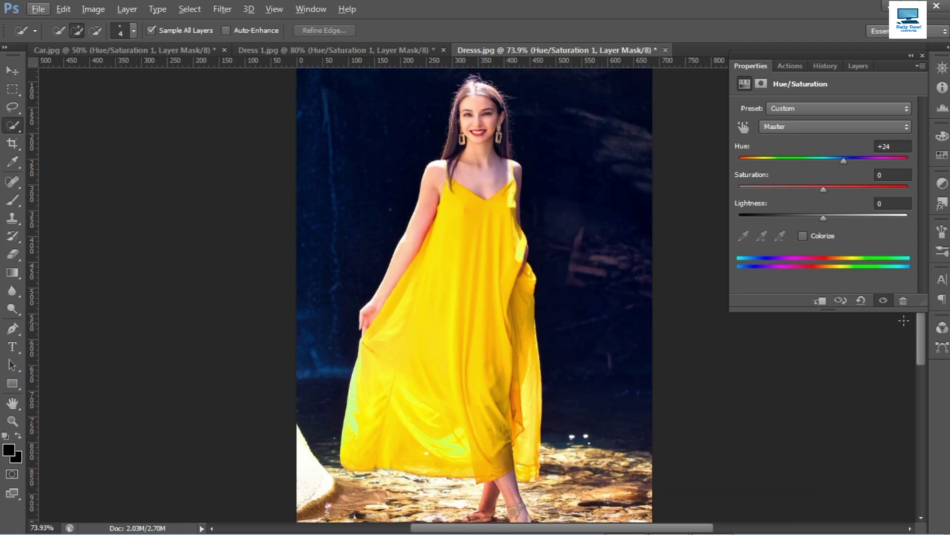
{"action": "left_click", "coordinate": [883, 301]}
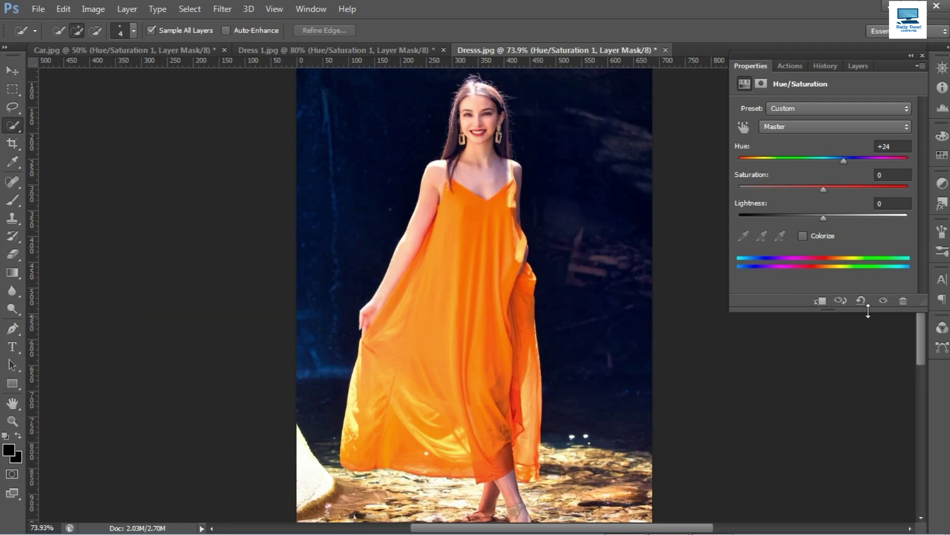
Step: Show the adjustment layer again and set Master hue to -109 to turn the dress purple
{"action": "left_click", "coordinate": [884, 301]}
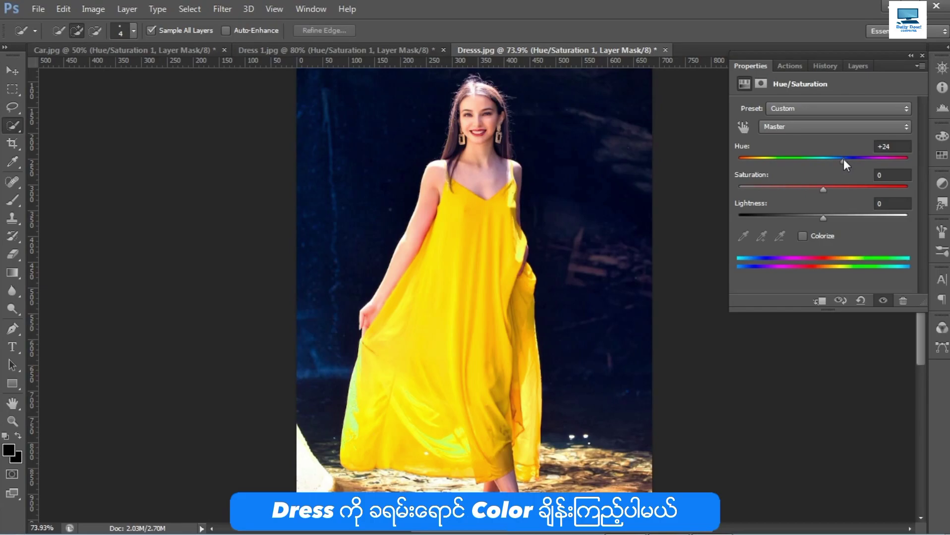
{"action": "left_click_drag", "start_coordinate": [843, 159], "coordinate": [763, 158]}
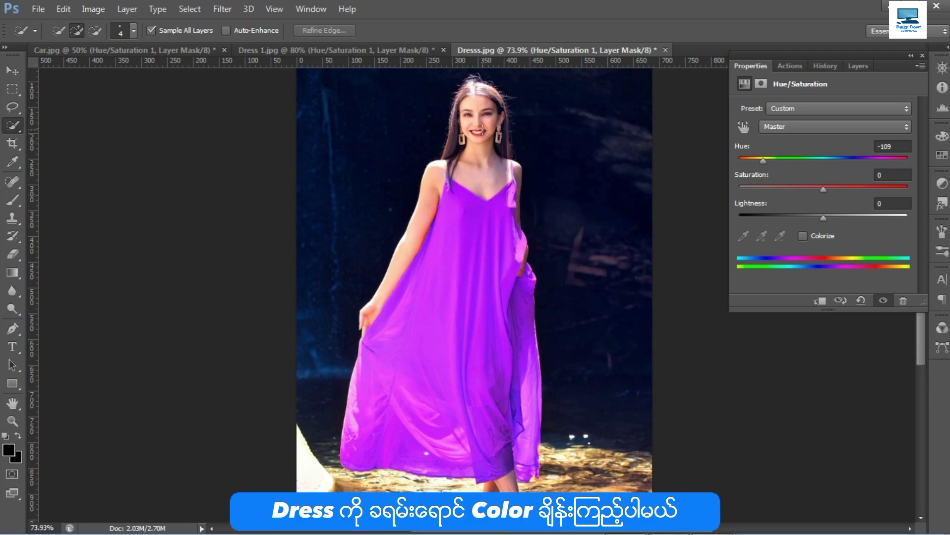
{"action": "key", "text": "v"}
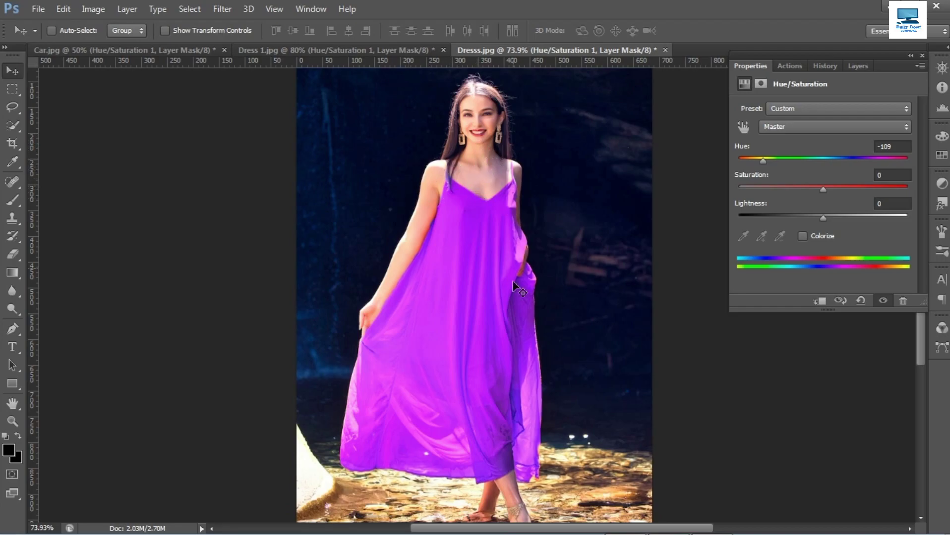
Step: Set Master hue to -119 for a bluer purple, toggling the layer off and on for before/after
{"action": "left_click", "coordinate": [883, 302]}
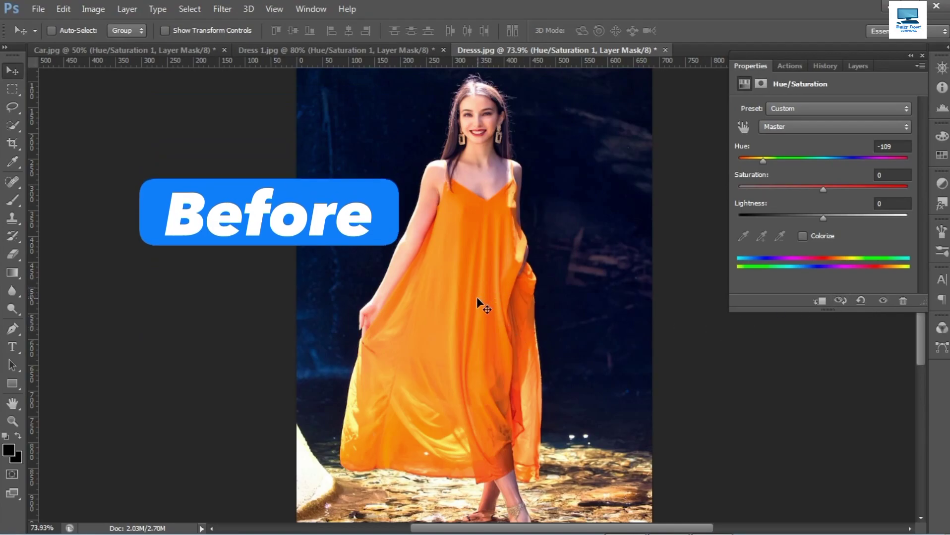
{"action": "left_click", "coordinate": [884, 301]}
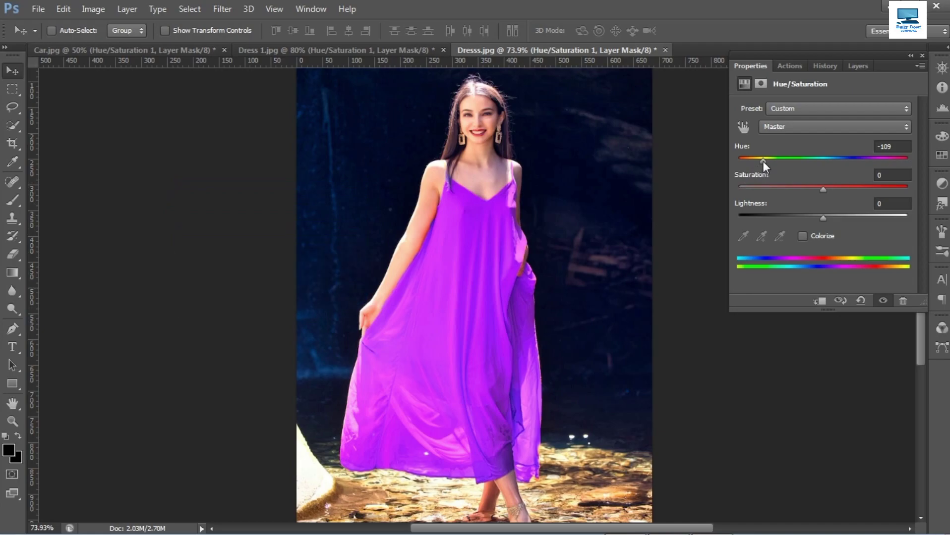
{"action": "mouse_move", "coordinate": [763, 161]}
{"action": "left_mouse_down"}
{"action": "mouse_move", "coordinate": [743, 160]}
{"action": "mouse_move", "coordinate": [759, 163]}
{"action": "left_mouse_up"}
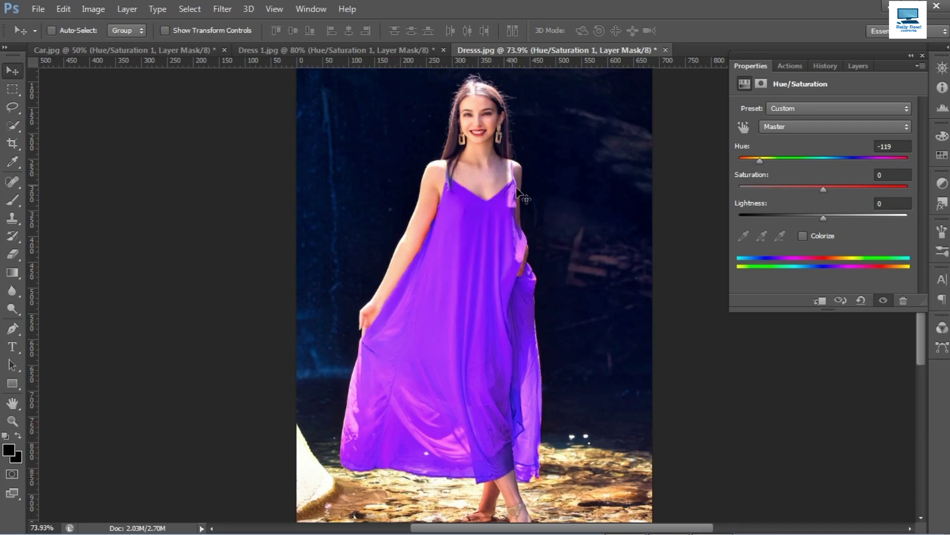
{"action": "left_click", "coordinate": [883, 300]}
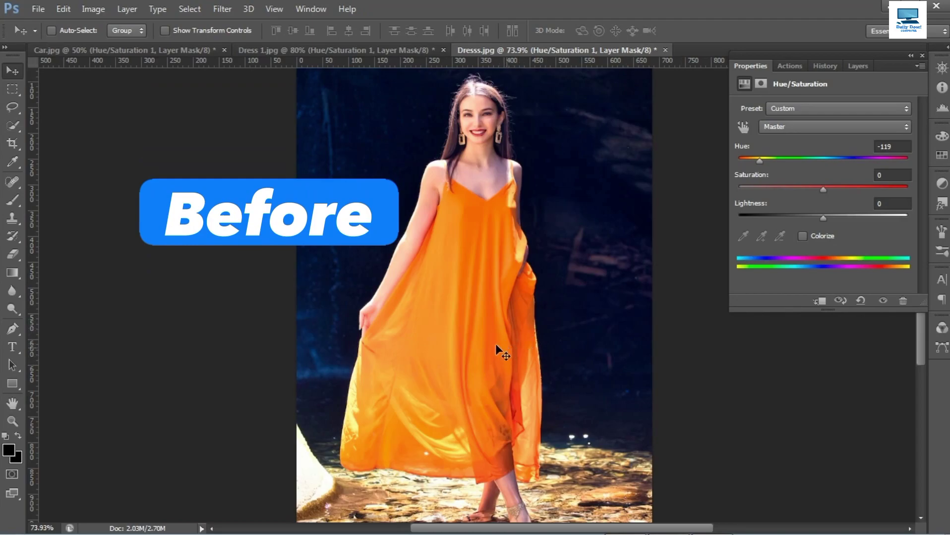
{"action": "left_click", "coordinate": [883, 301]}
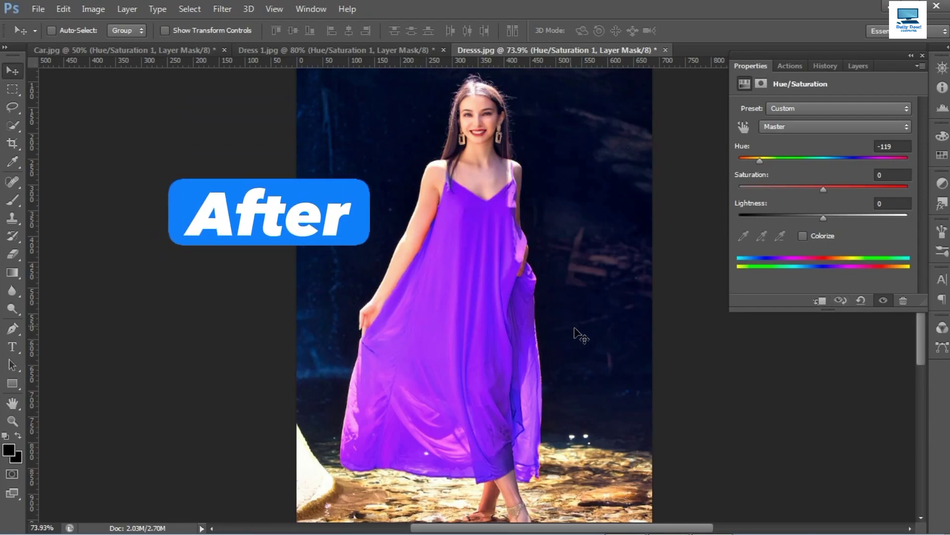